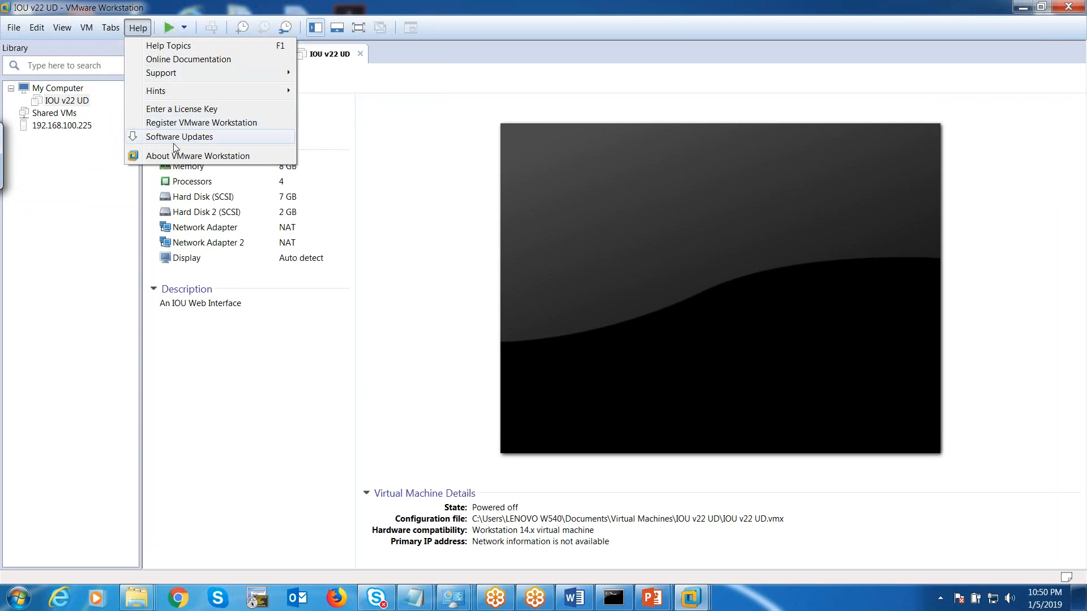
Check the version information, then browse Local Disk (D:) to EVE-NG\EVE Community Edition OVA_ISO - Jan 19.
click(165, 156)
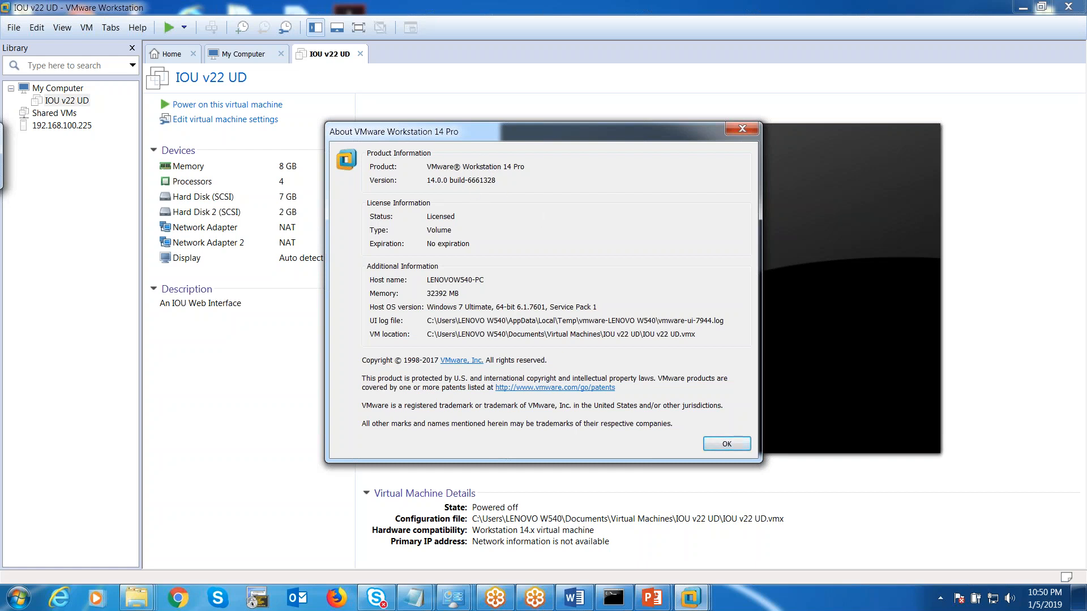
click(725, 444)
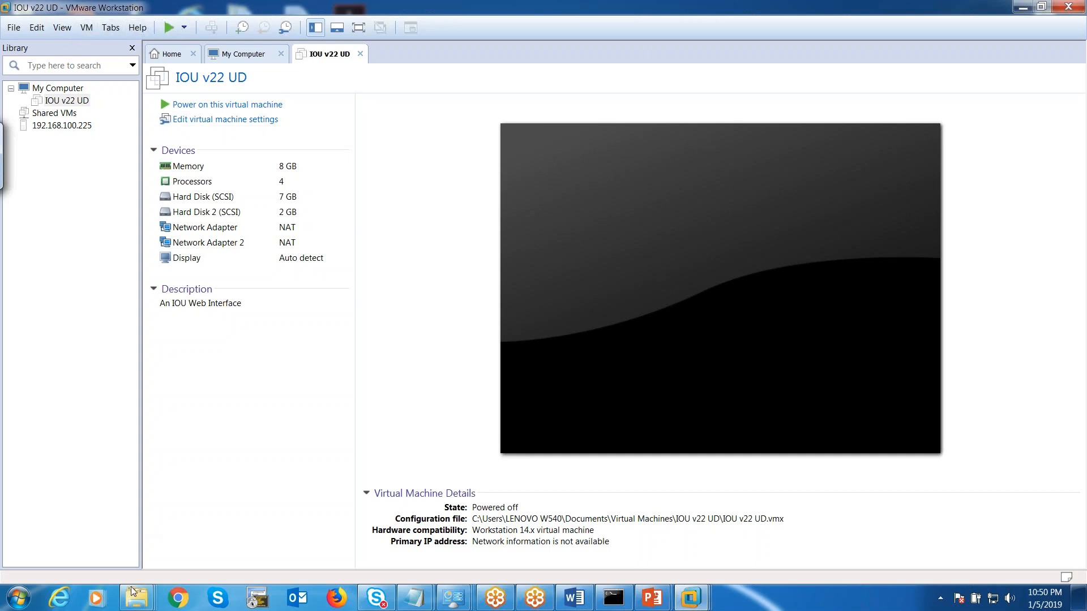
mouse_move(132, 592)
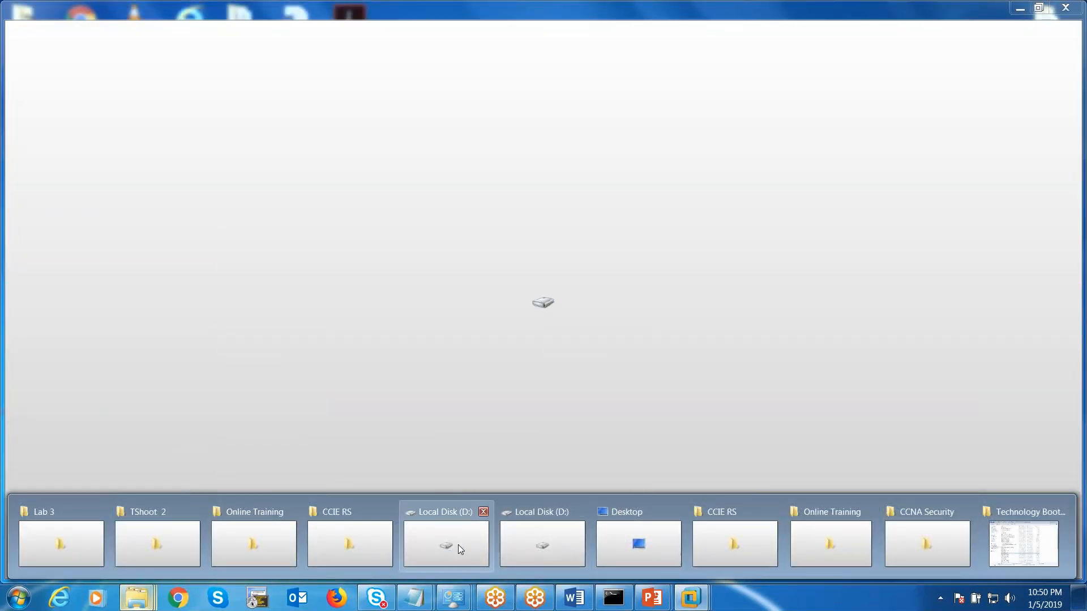
click(467, 545)
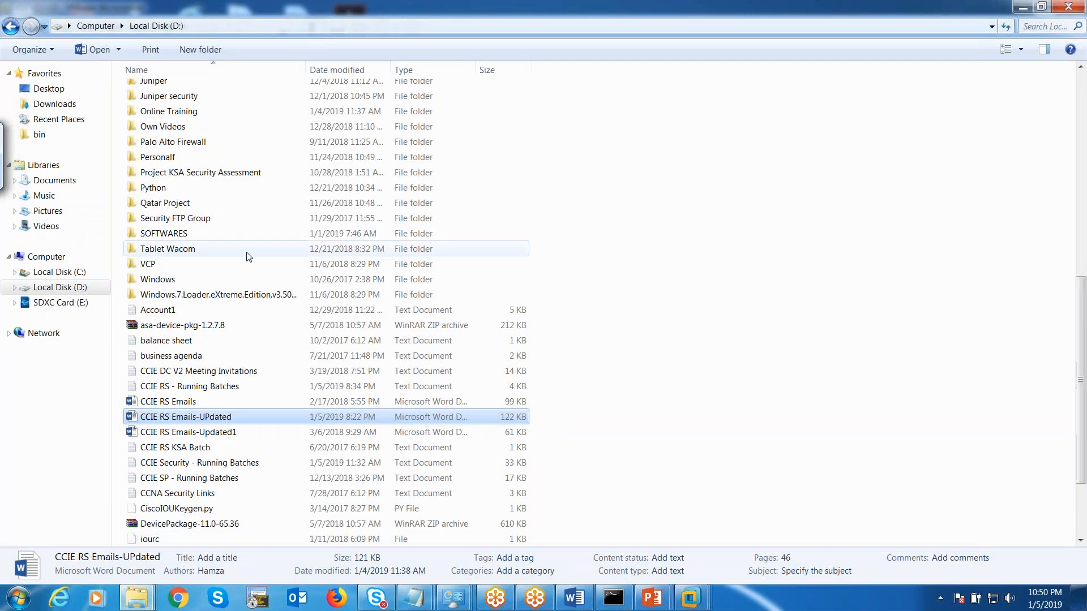
scroll(247, 254, up, 4)
double_click(154, 148)
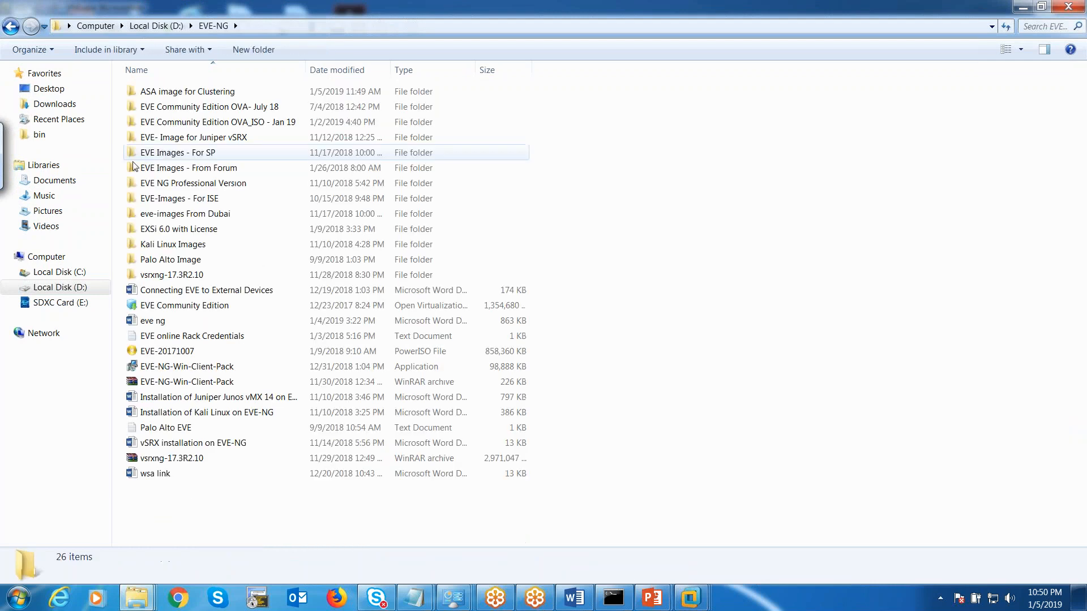
double_click(226, 122)
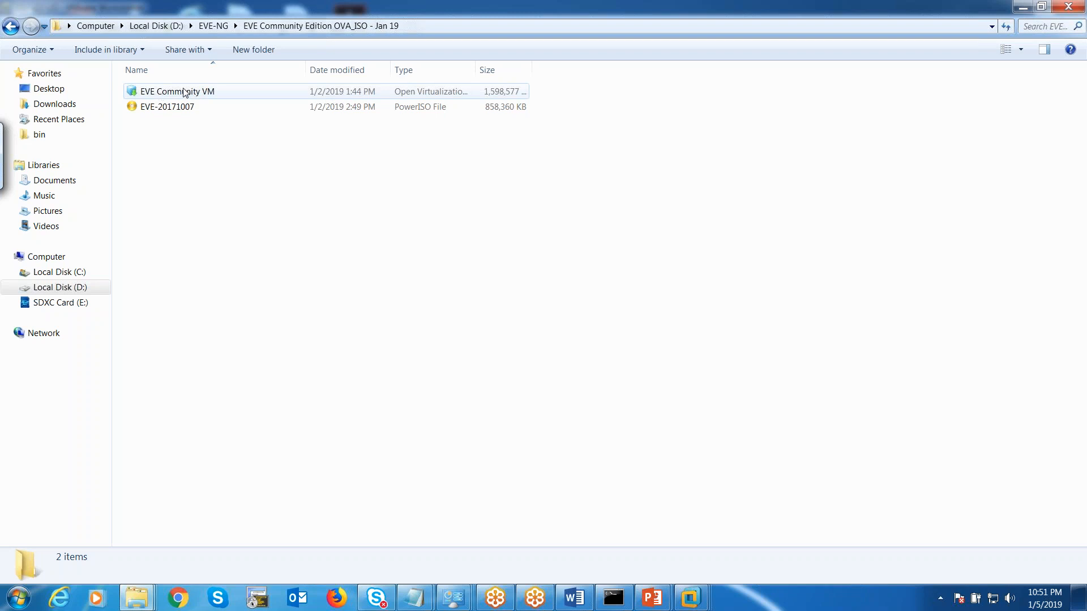
Open the EVE Community VM appliance from D:\EVE-NG\EVE Community Edition OVA_ISO - Jan 19 in VMware Workstation.
click(1026, 7)
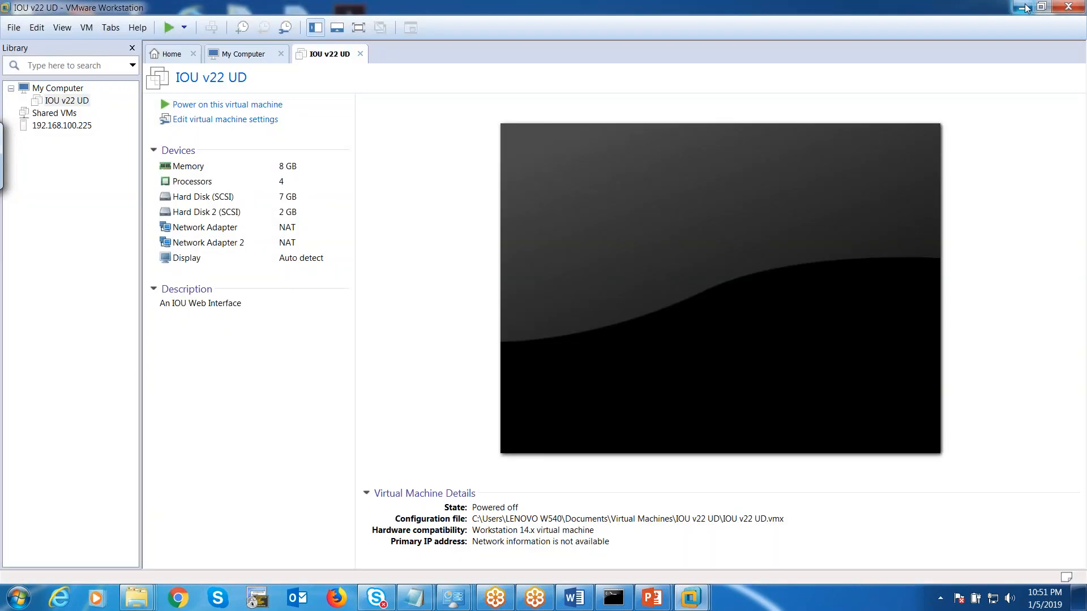
click(13, 28)
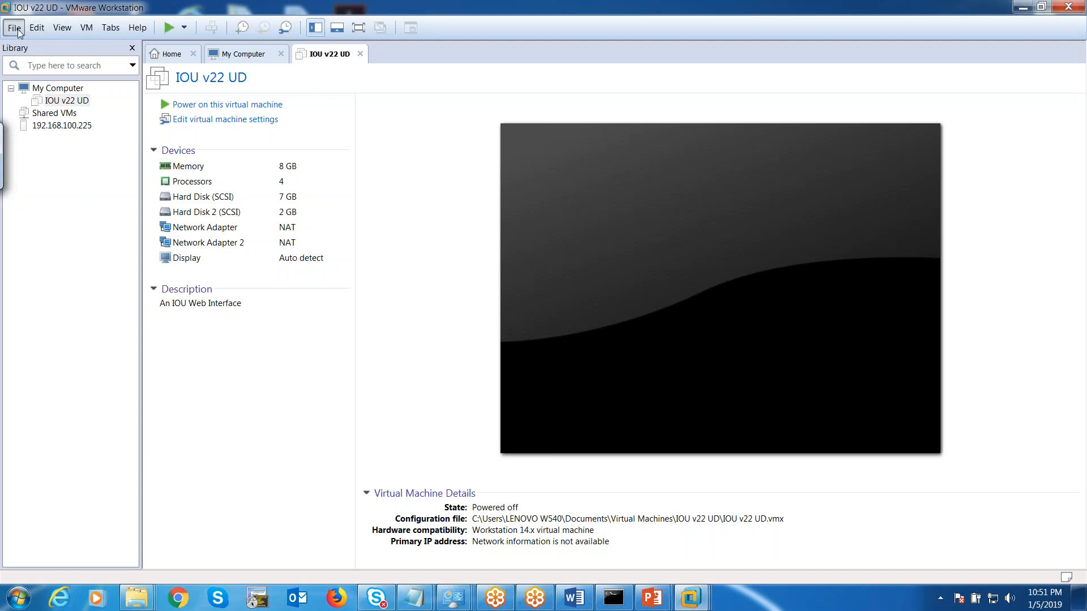
mouse_move(36, 28)
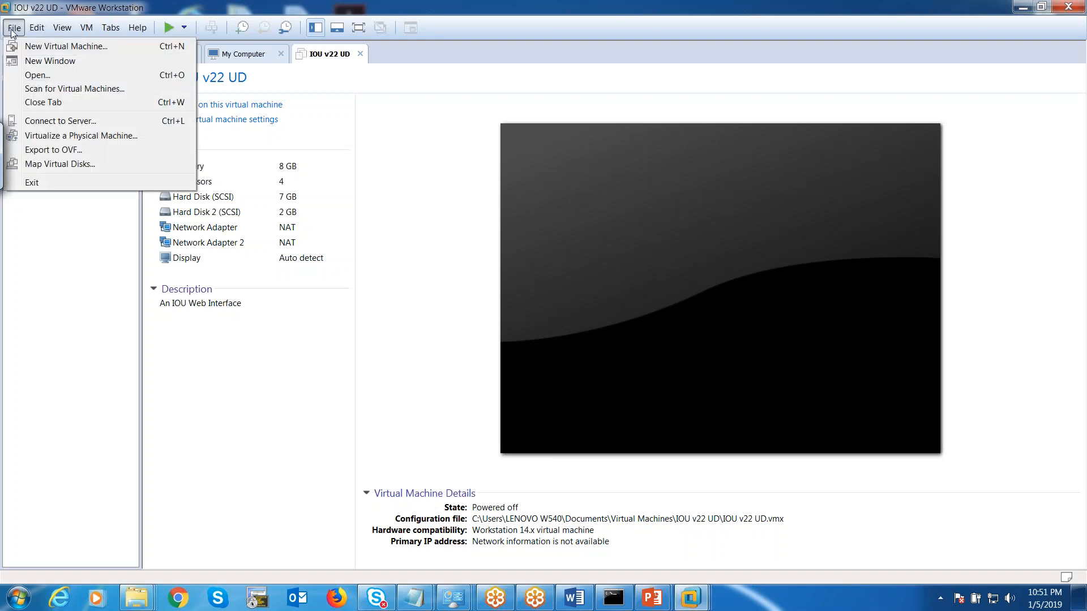
click(37, 75)
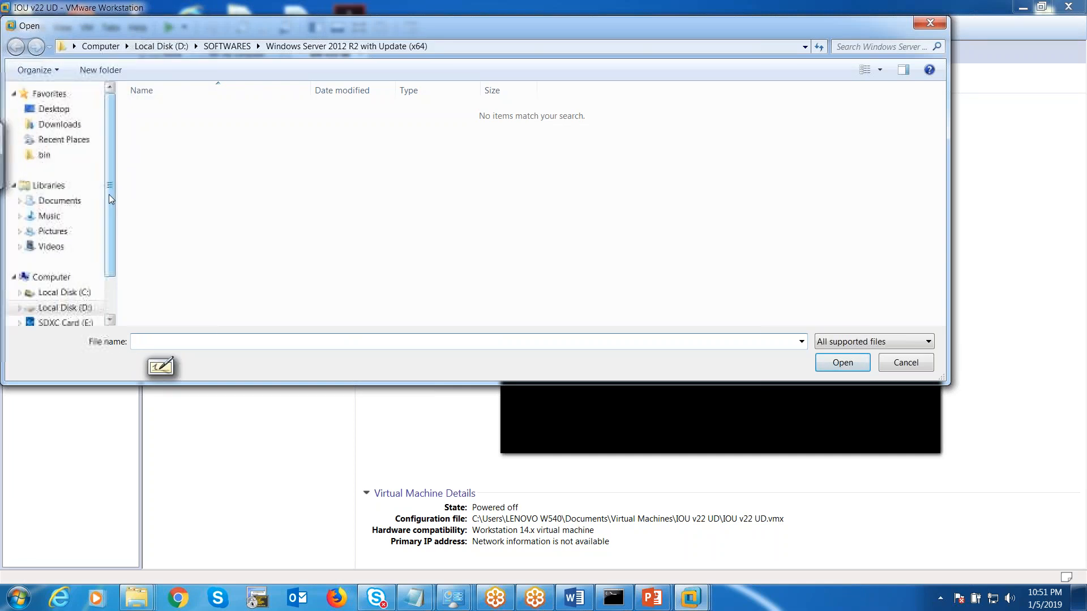
click(63, 307)
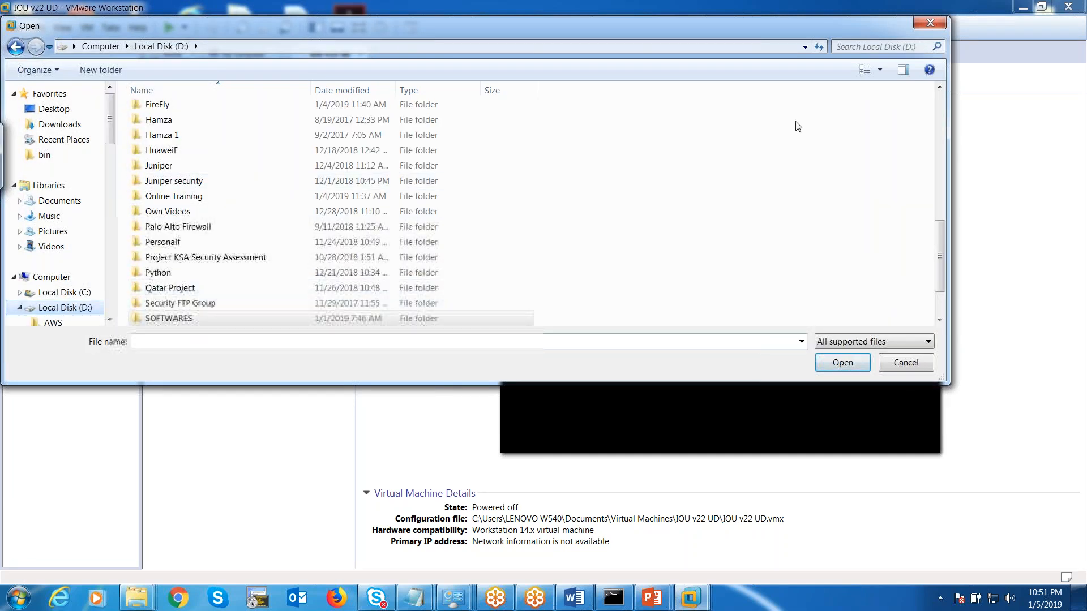
drag(936, 229, 913, 166)
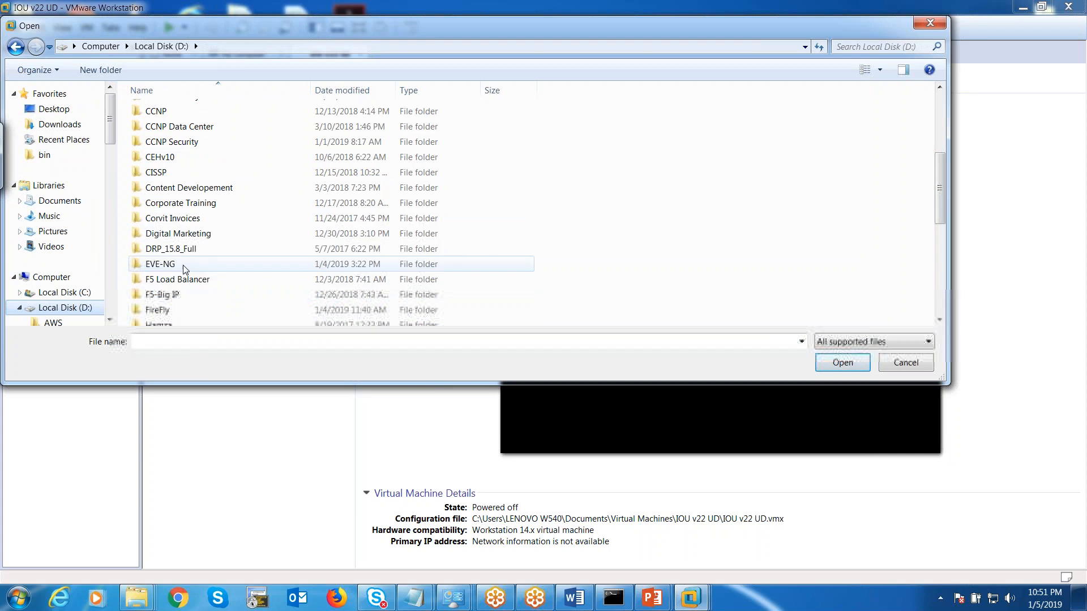
double_click(164, 264)
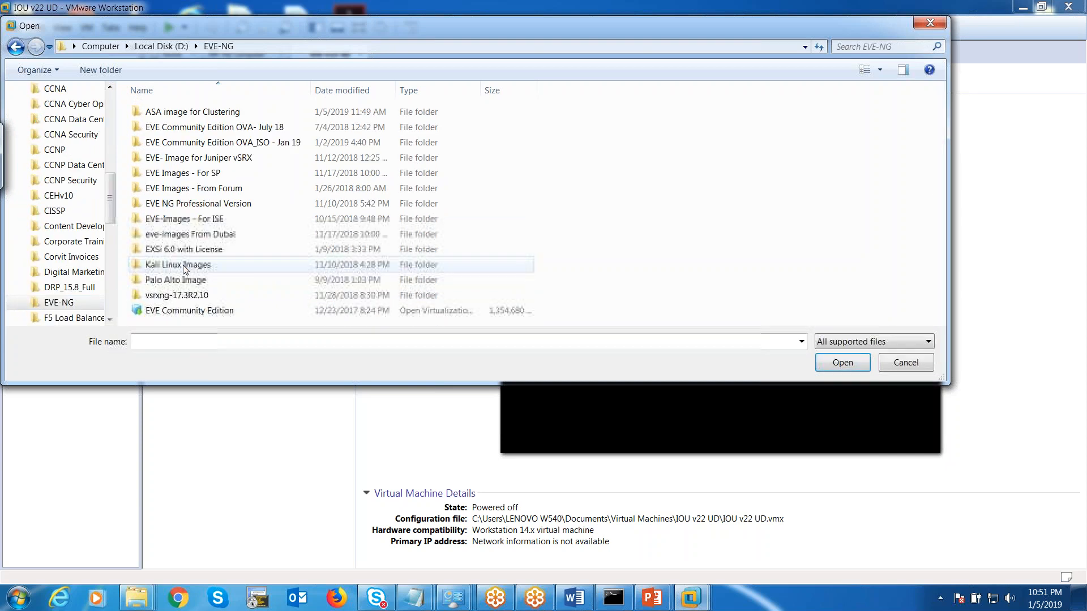
double_click(199, 142)
click(192, 115)
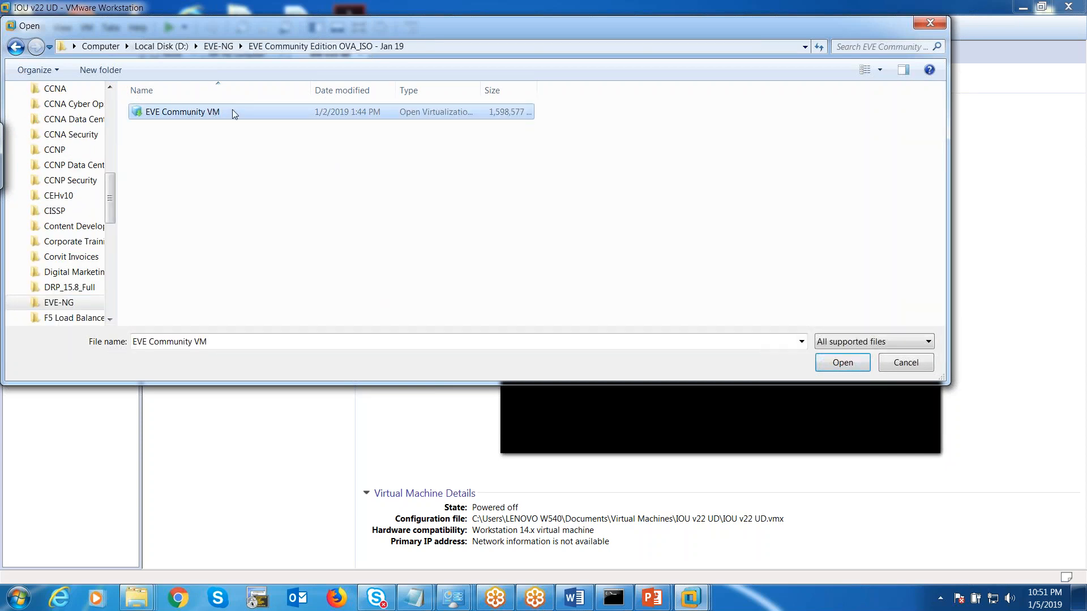
click(842, 363)
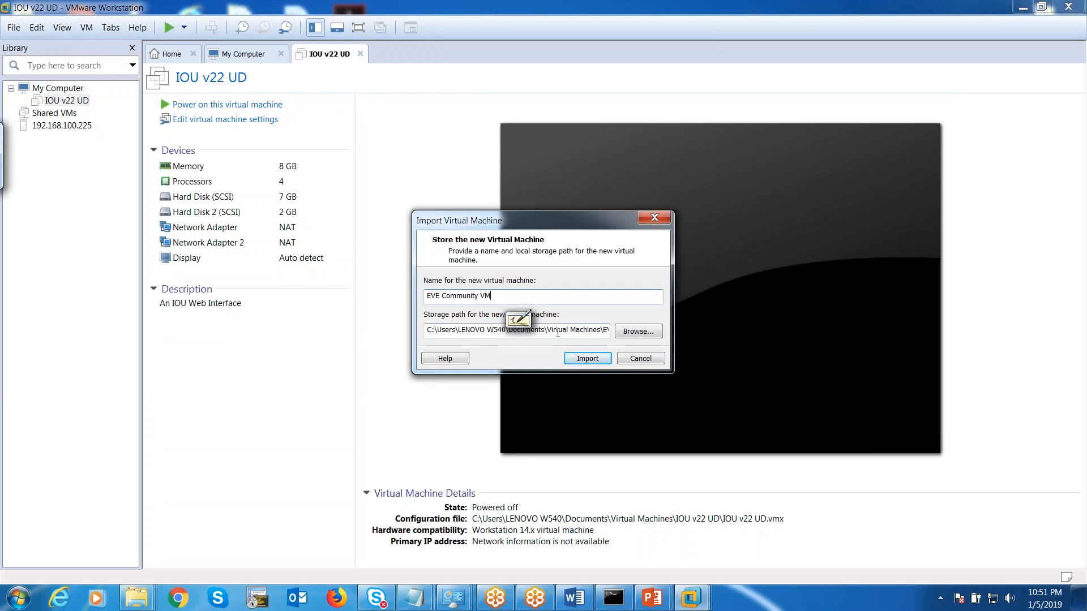
Import the EVE Community VM appliance into the VMware library.
click(576, 360)
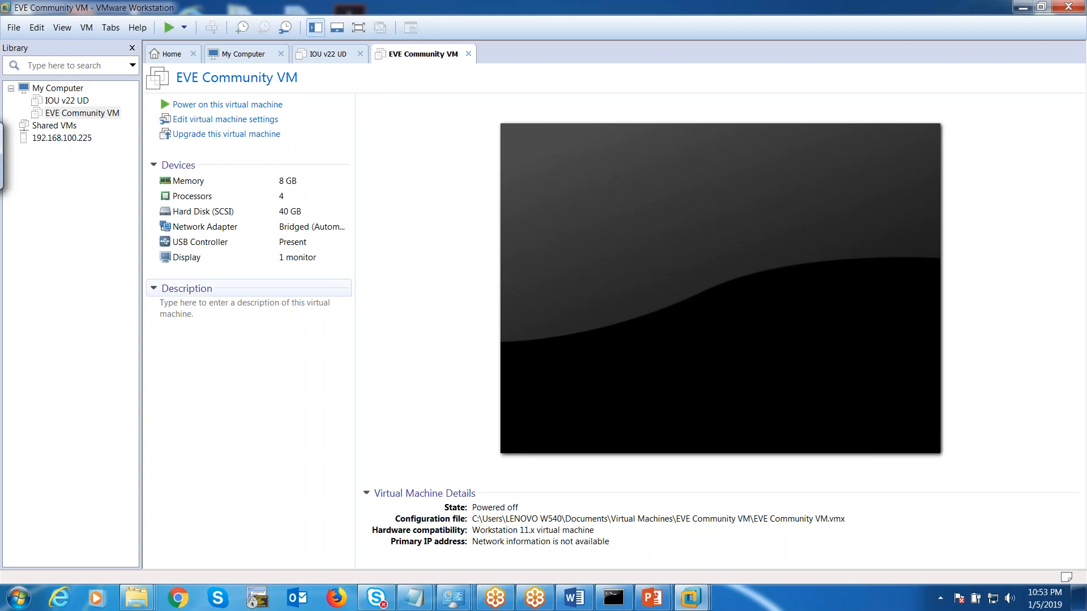
Upgrade the VM's hardware compatibility to Workstation 14.x, altering this virtual machine in place.
click(212, 137)
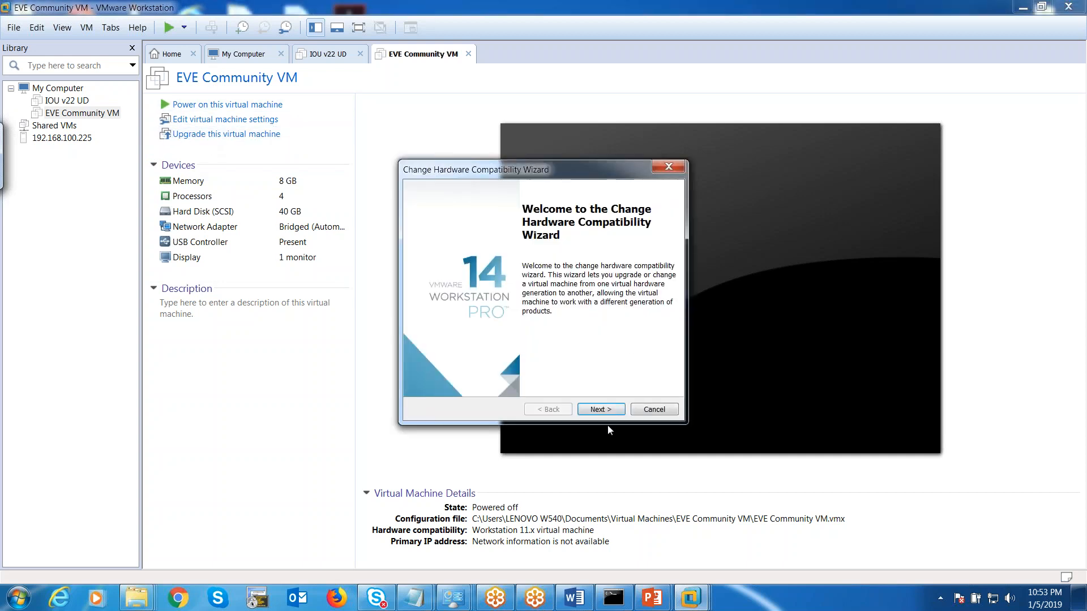
click(603, 410)
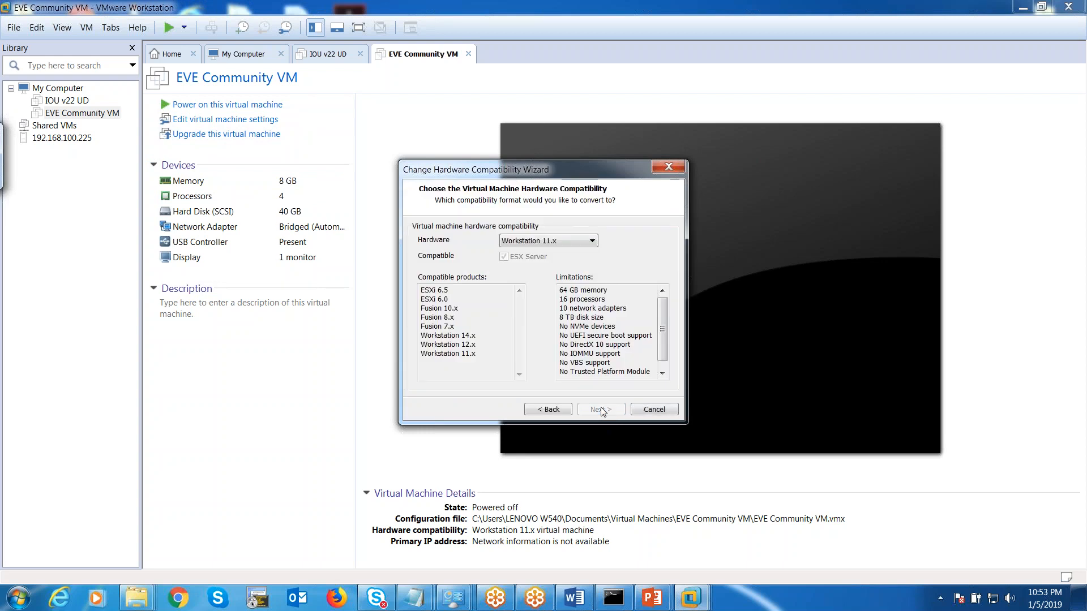
click(585, 245)
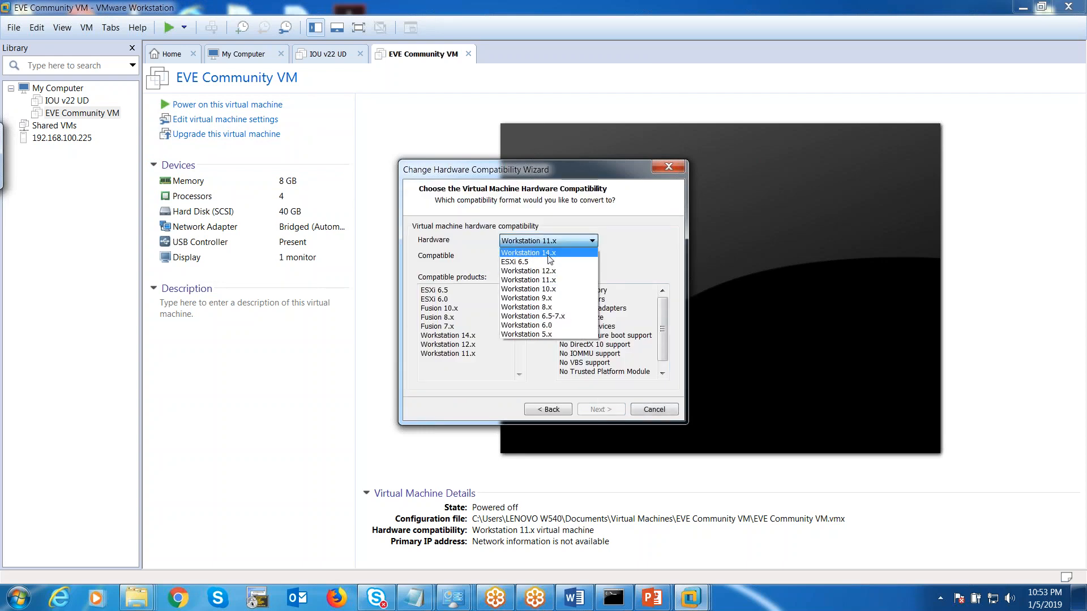
click(559, 249)
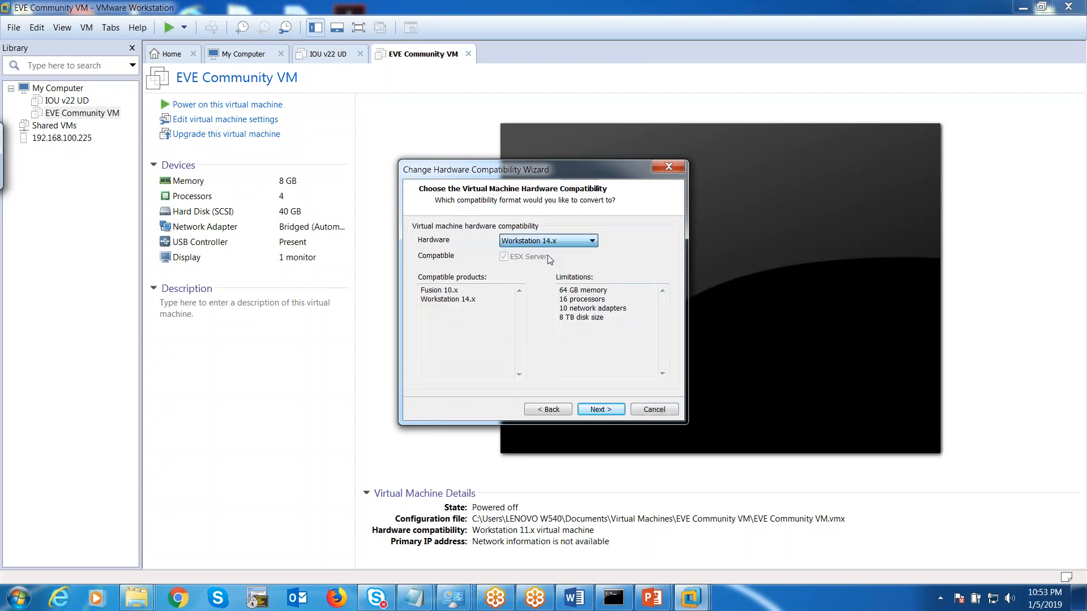
click(593, 409)
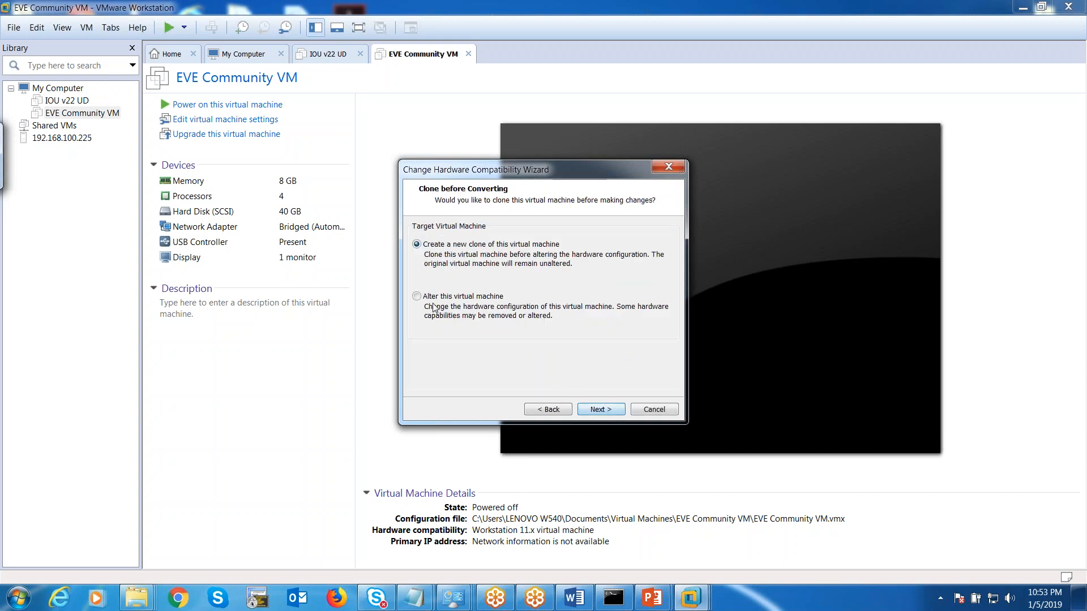
click(594, 403)
click(600, 408)
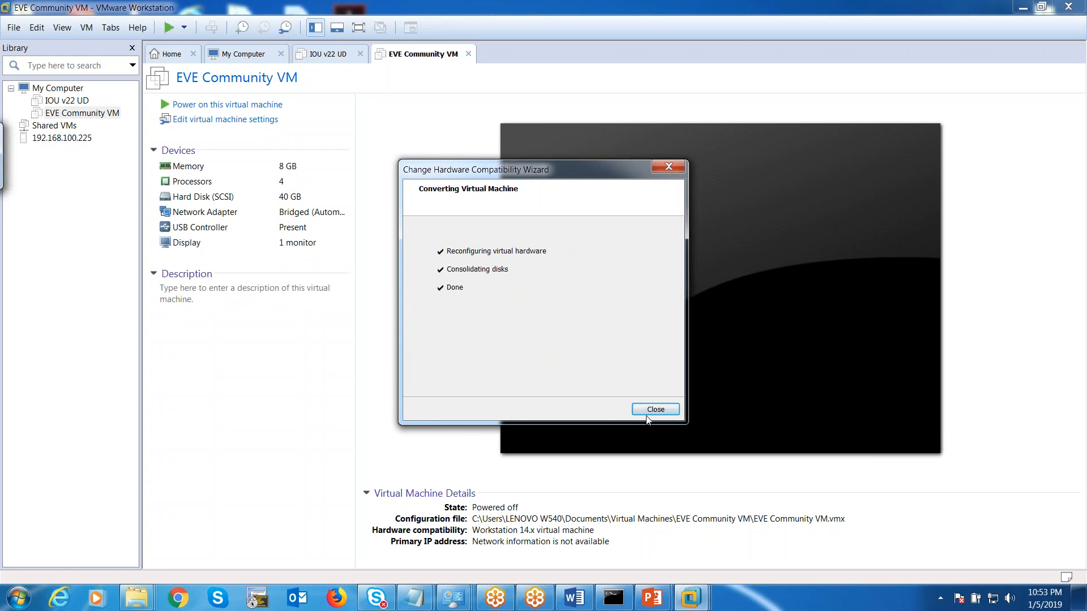
click(656, 410)
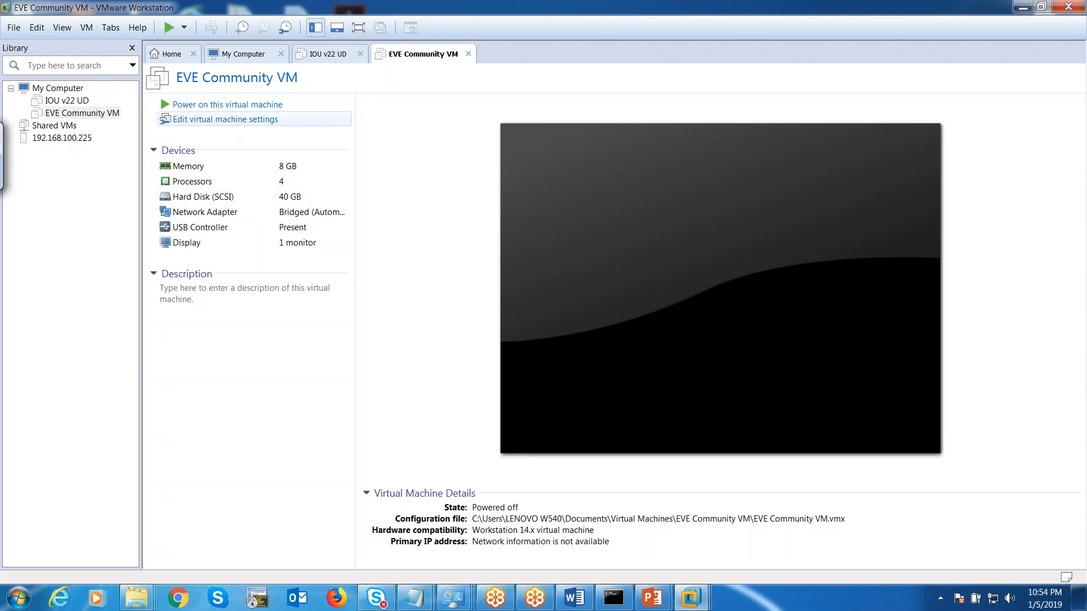
Raise the EVE Community VM's memory to 28528 MB.
click(225, 119)
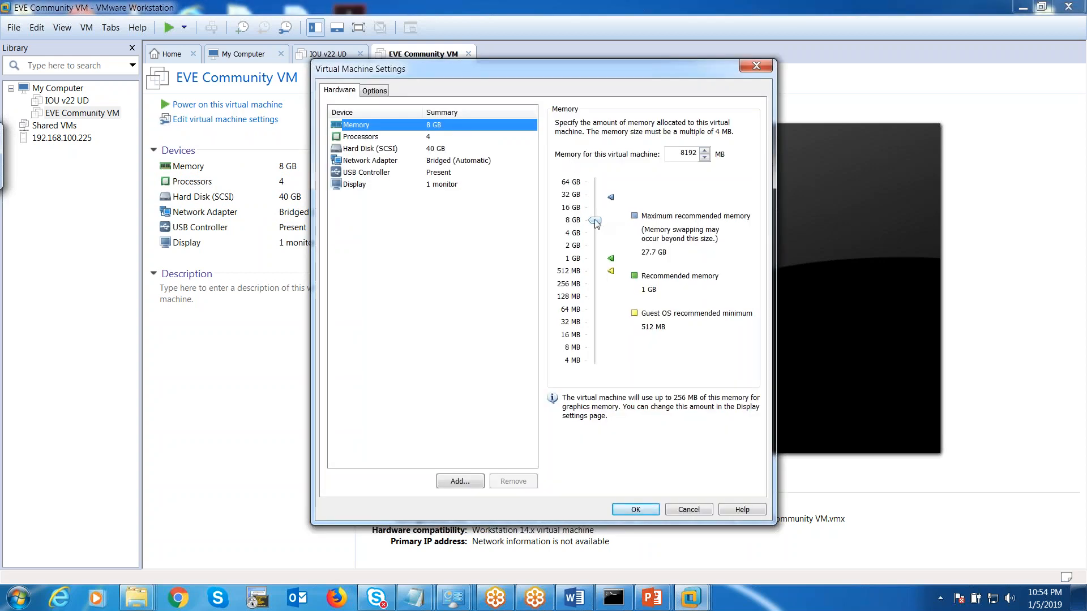
click(595, 220)
drag(594, 221, 596, 198)
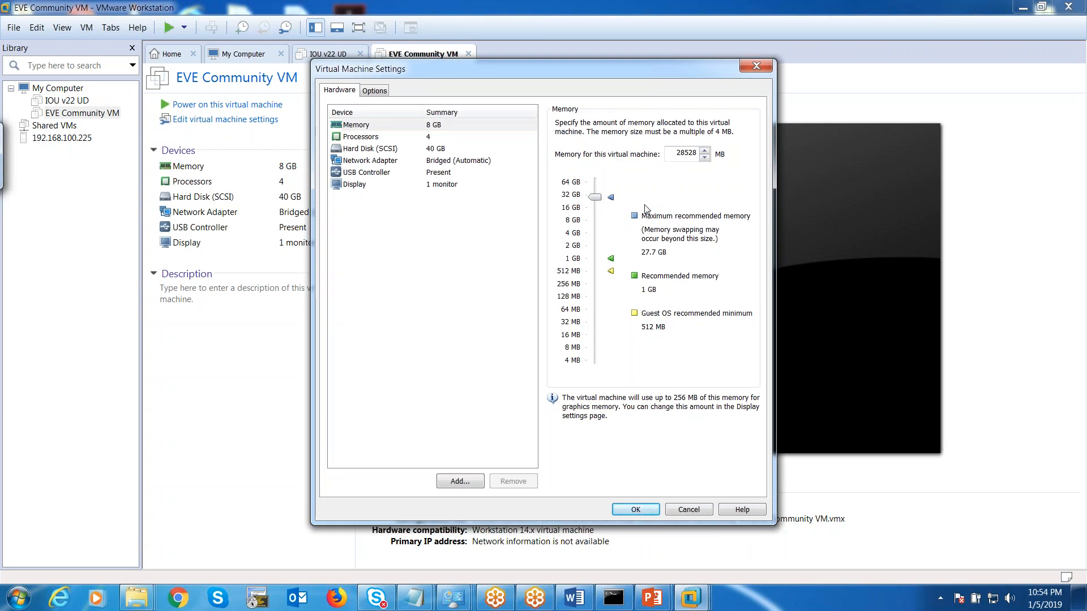
Set 8 processors with 1 core per processor, then view the hard disk settings.
click(409, 137)
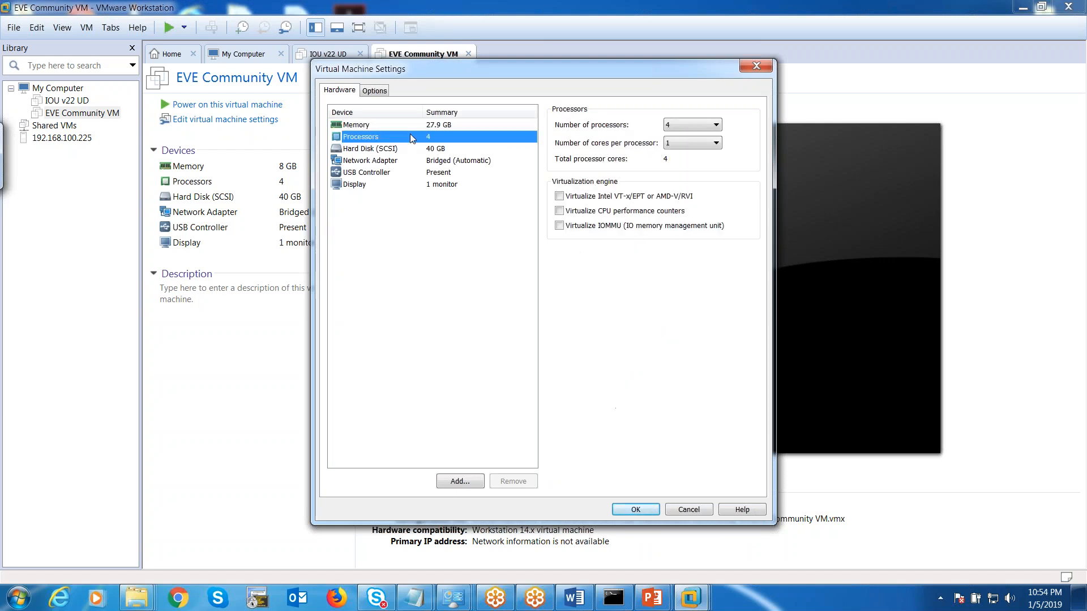
click(716, 143)
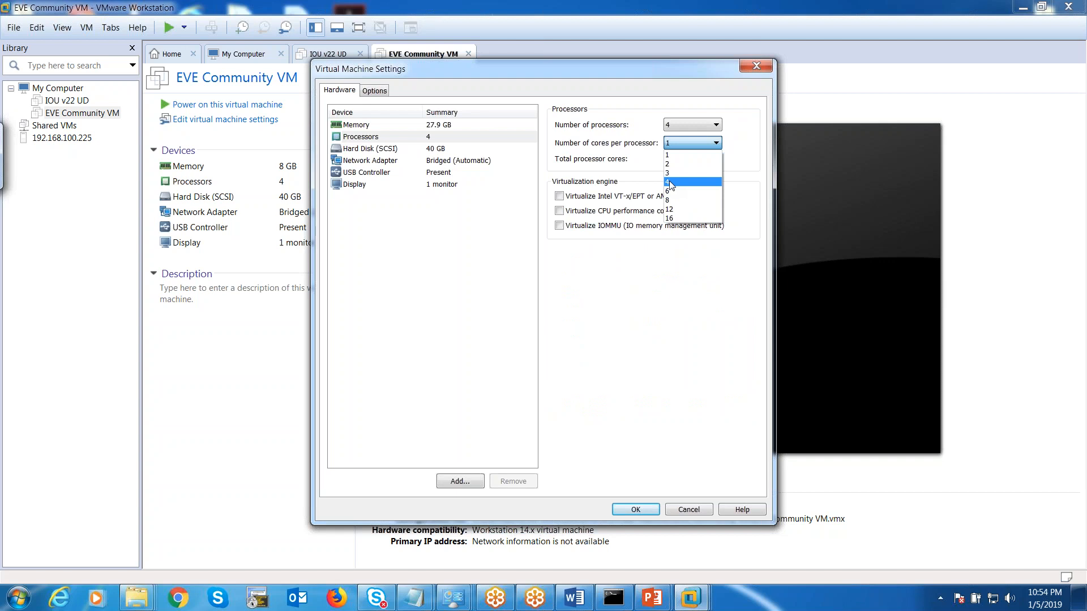
click(713, 126)
click(712, 121)
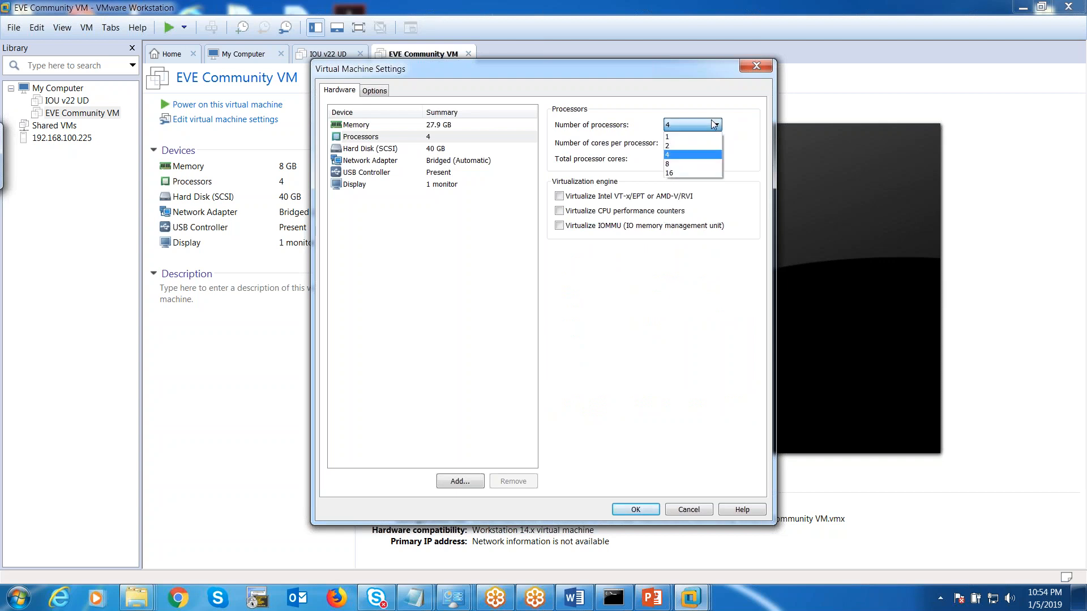
click(680, 163)
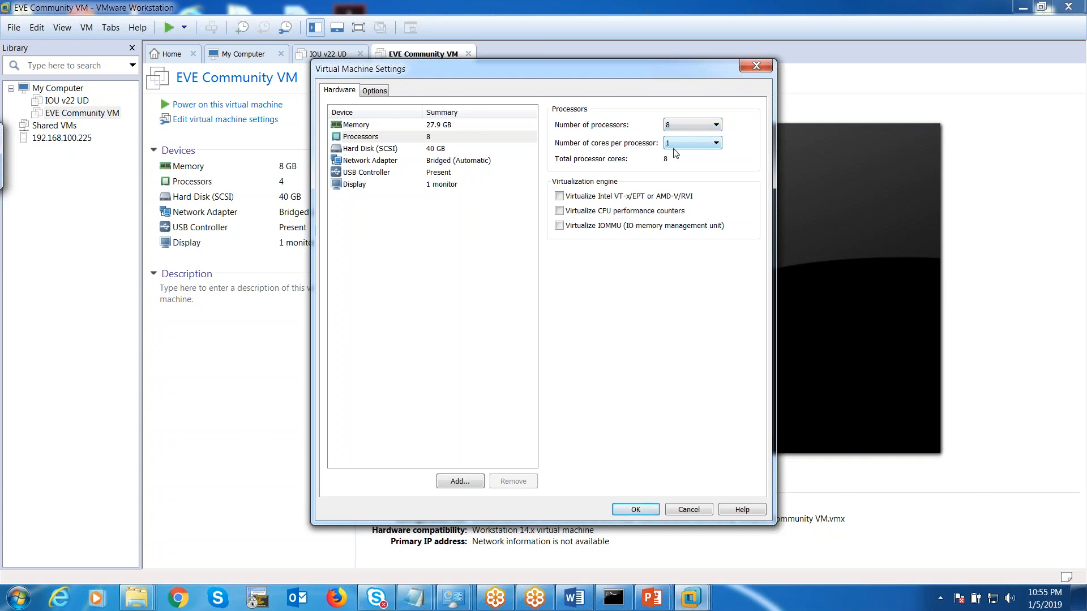
click(361, 150)
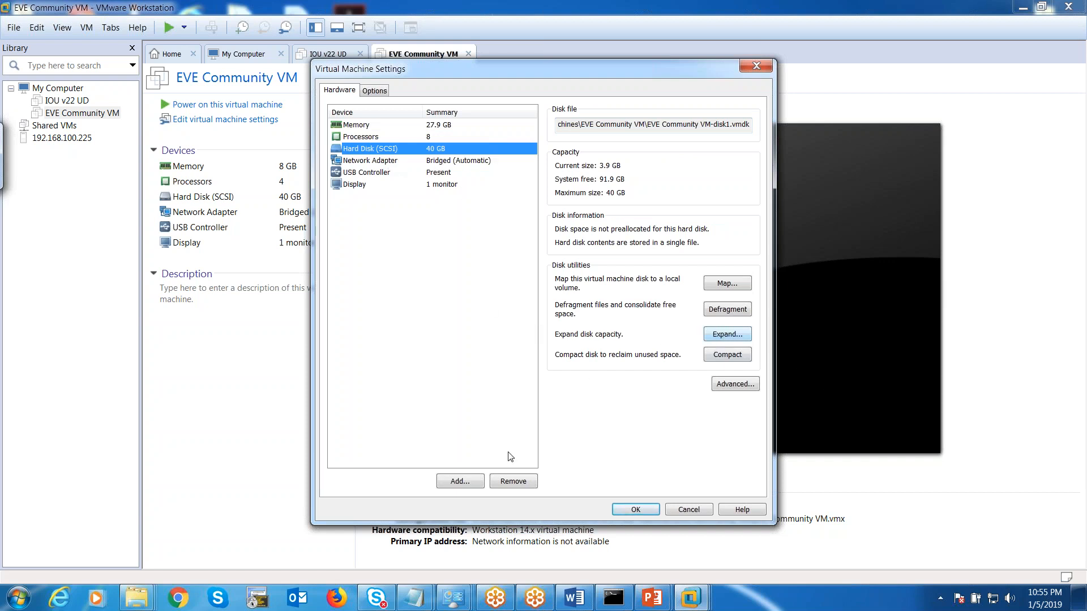
Add a new 30 GB SCSI virtual disk stored as a single file.
click(448, 483)
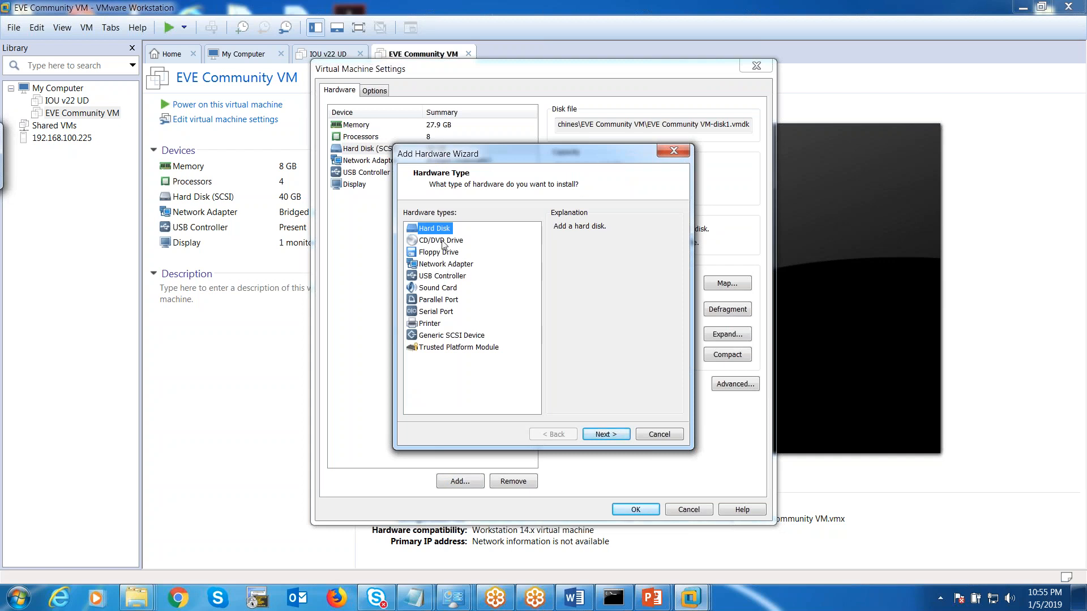
click(595, 434)
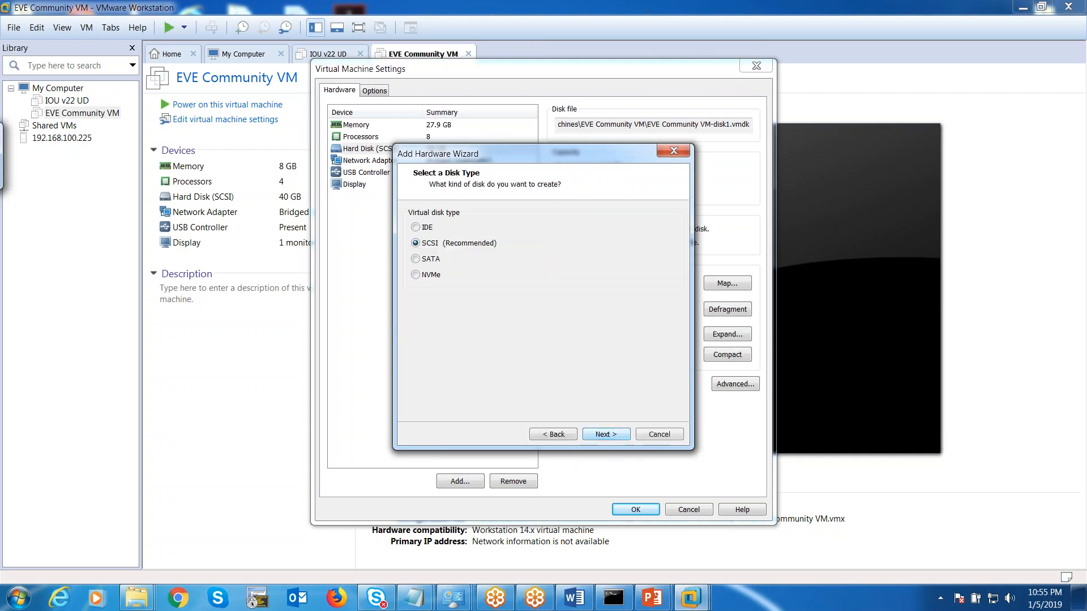
click(595, 435)
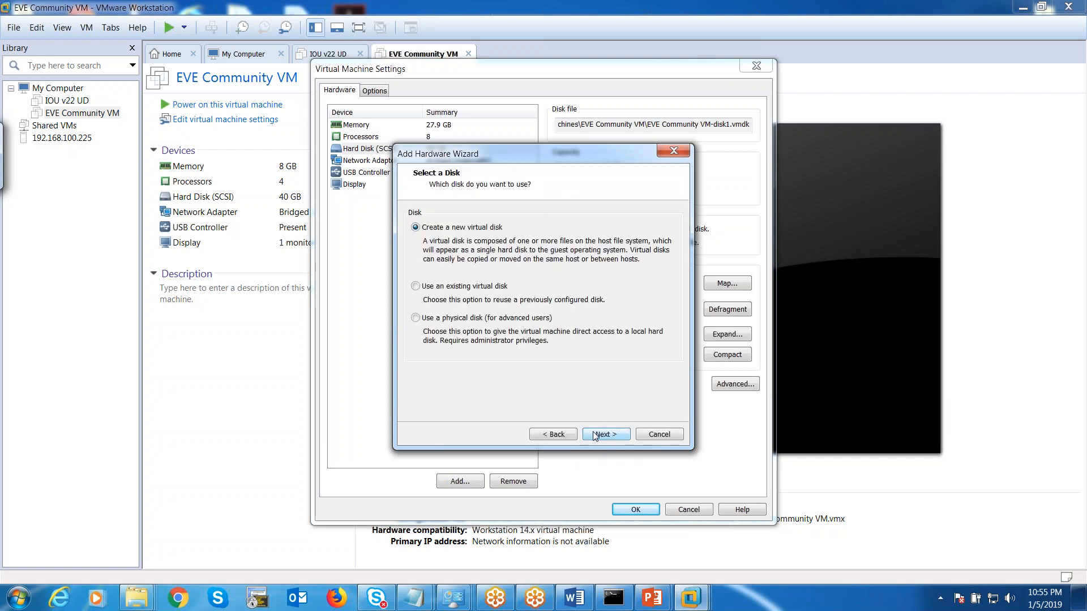
click(594, 435)
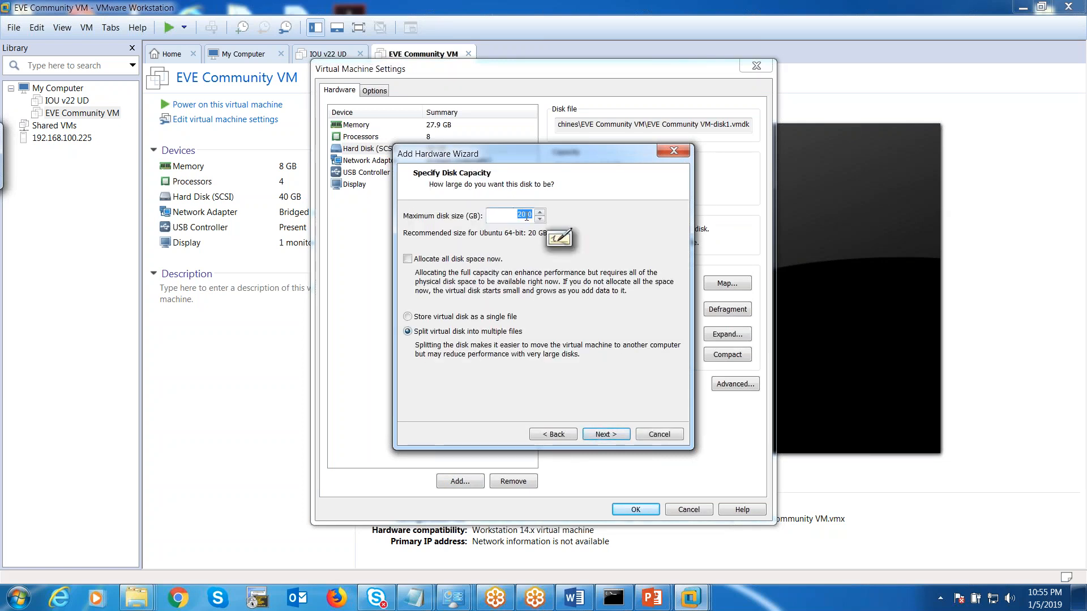
click(523, 214)
key(BackSpace)
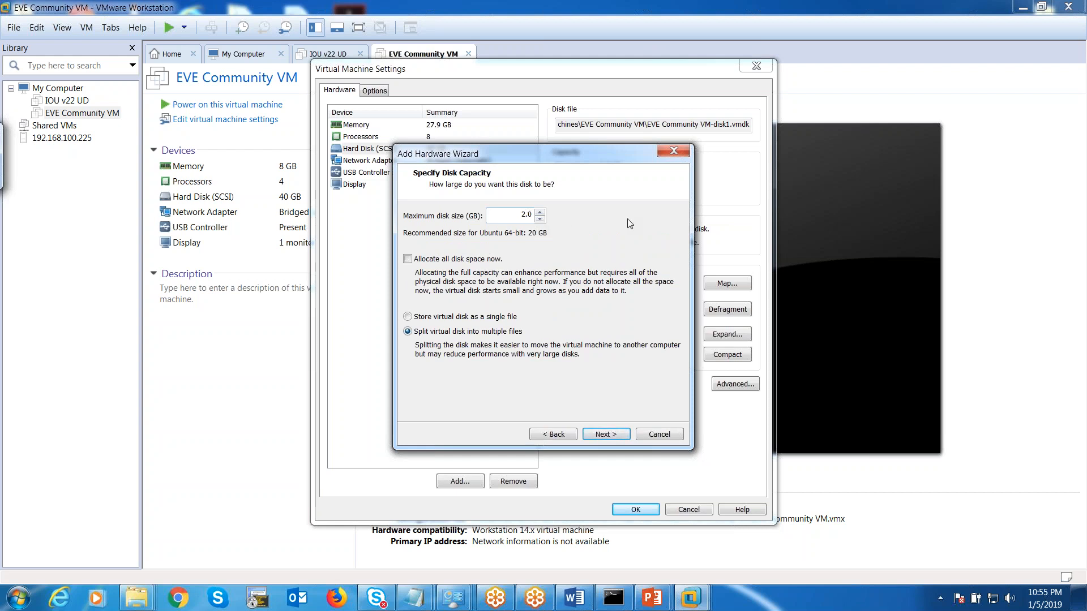
text(30)
click(407, 317)
click(590, 440)
click(589, 440)
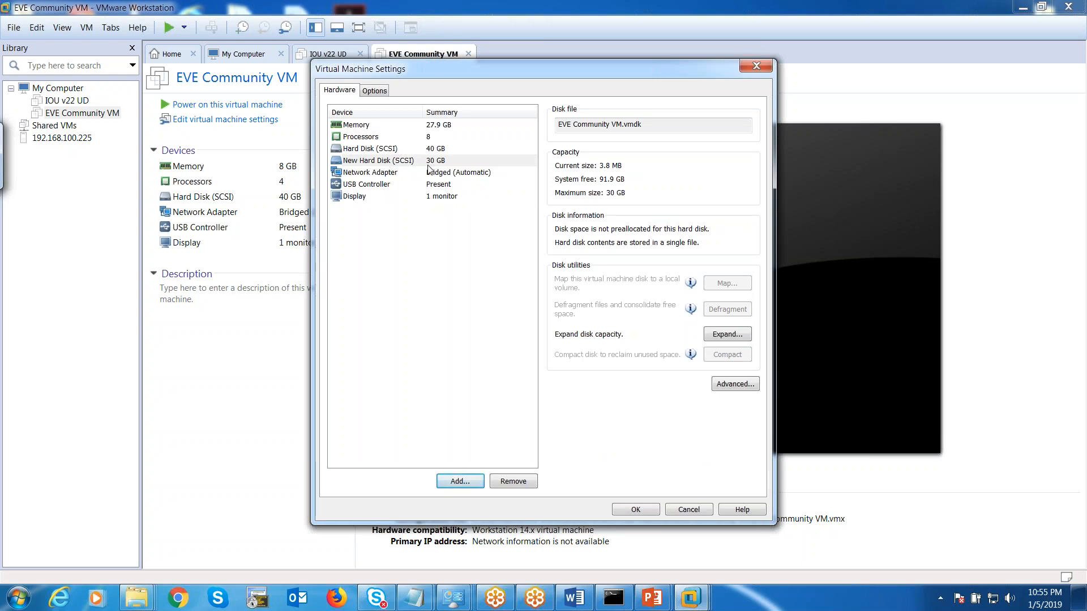
Set the network adapter to NAT and save the VM settings.
click(347, 174)
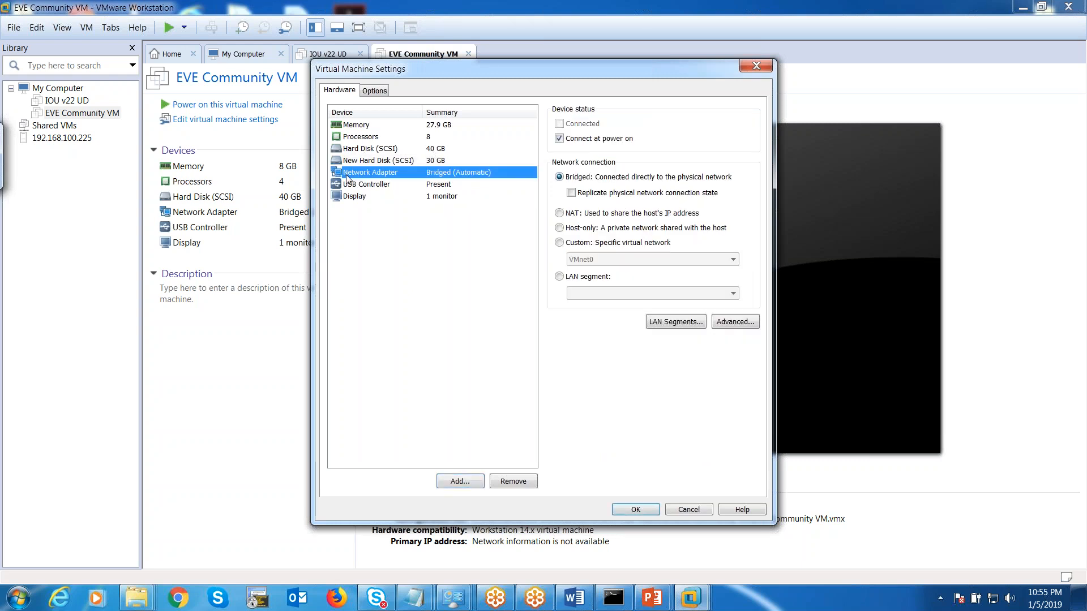
click(559, 214)
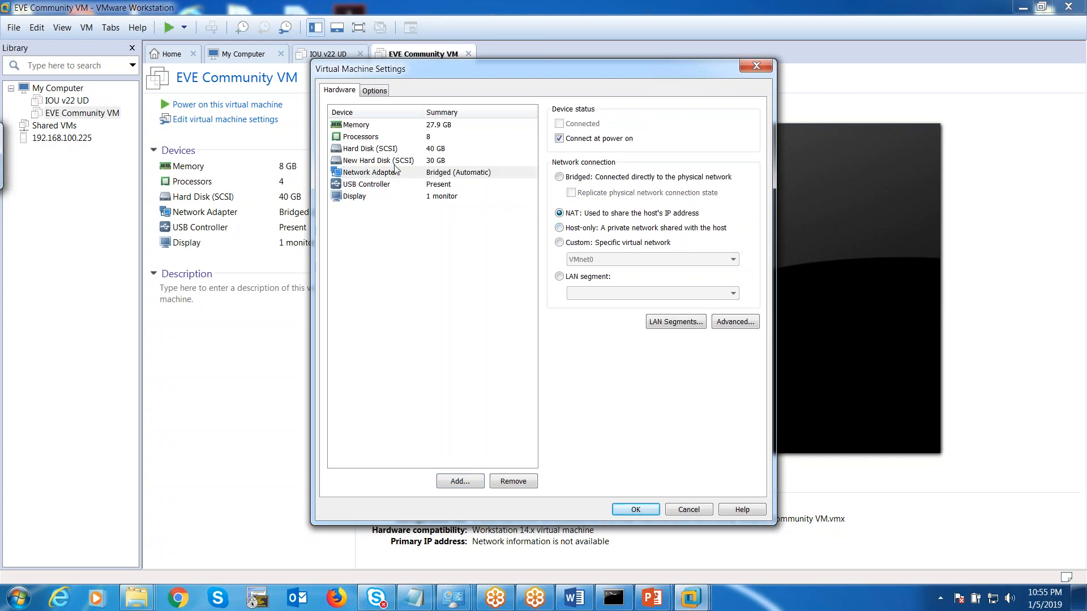
click(629, 511)
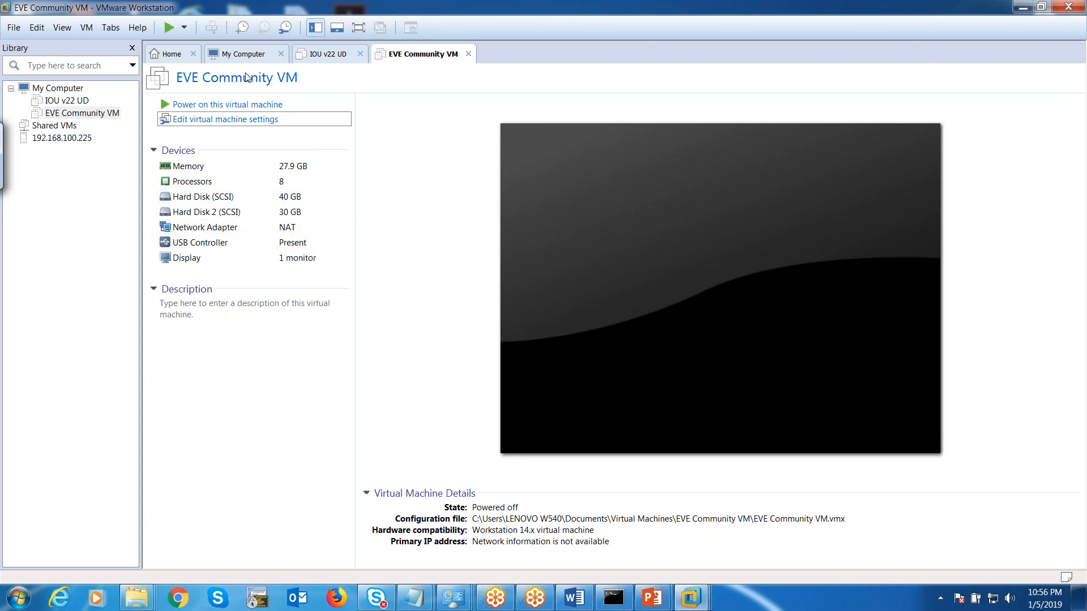
Power on the EVE Community VM and wait for the eve-ng login prompt.
click(218, 107)
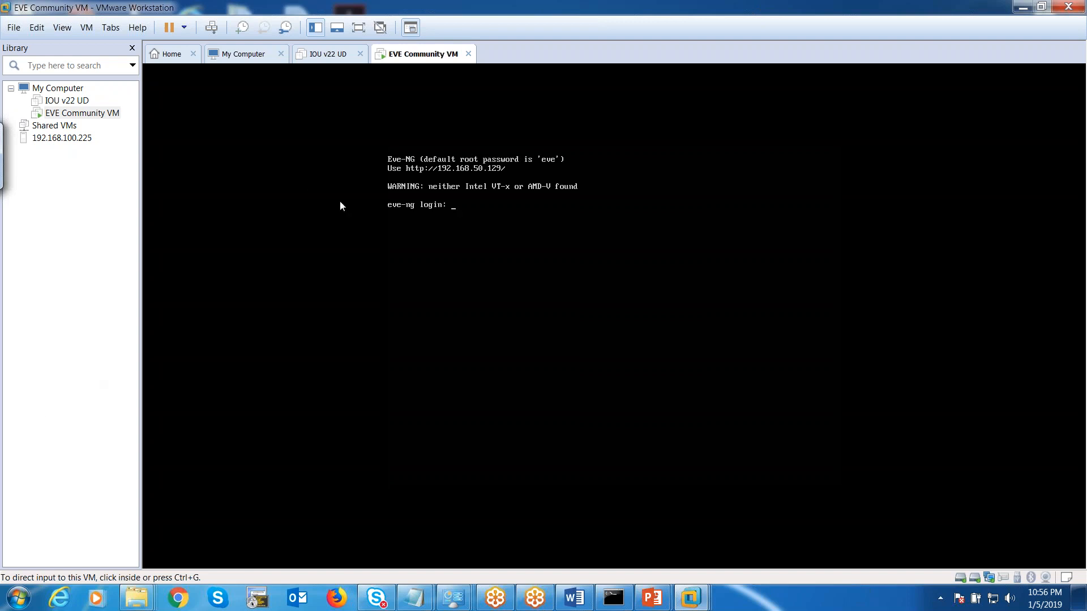
Power off the running EVE Community VM from its tab menu.
right_click(410, 54)
mouse_move(481, 77)
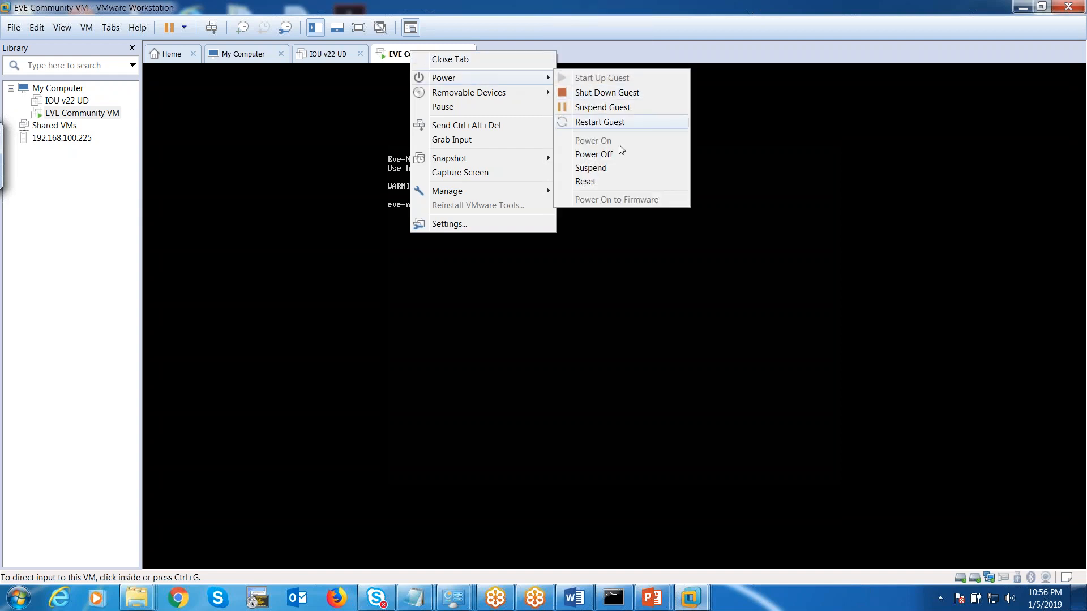
click(607, 154)
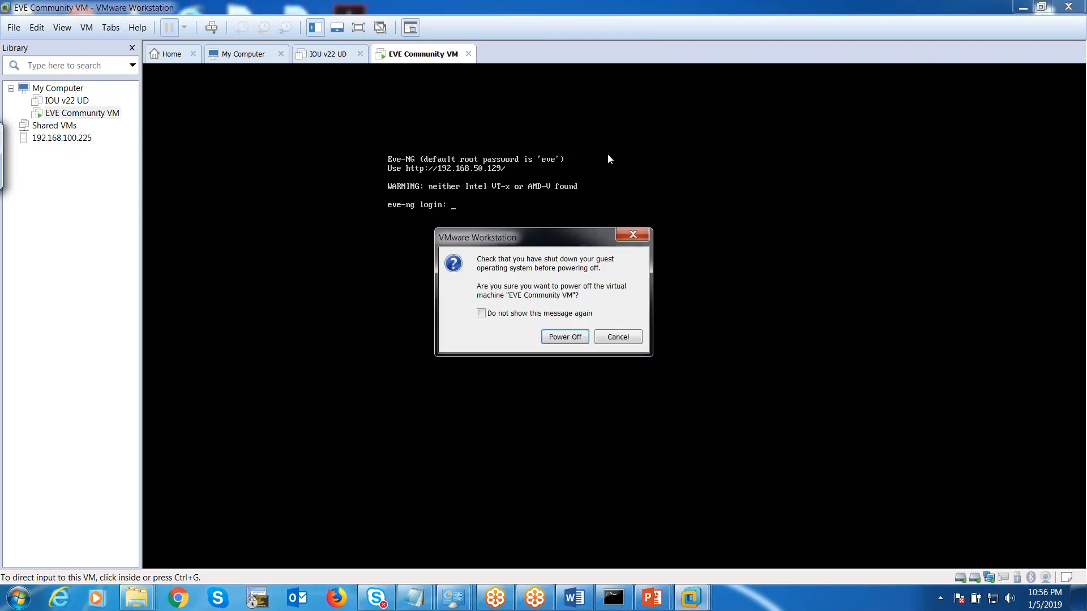
click(565, 337)
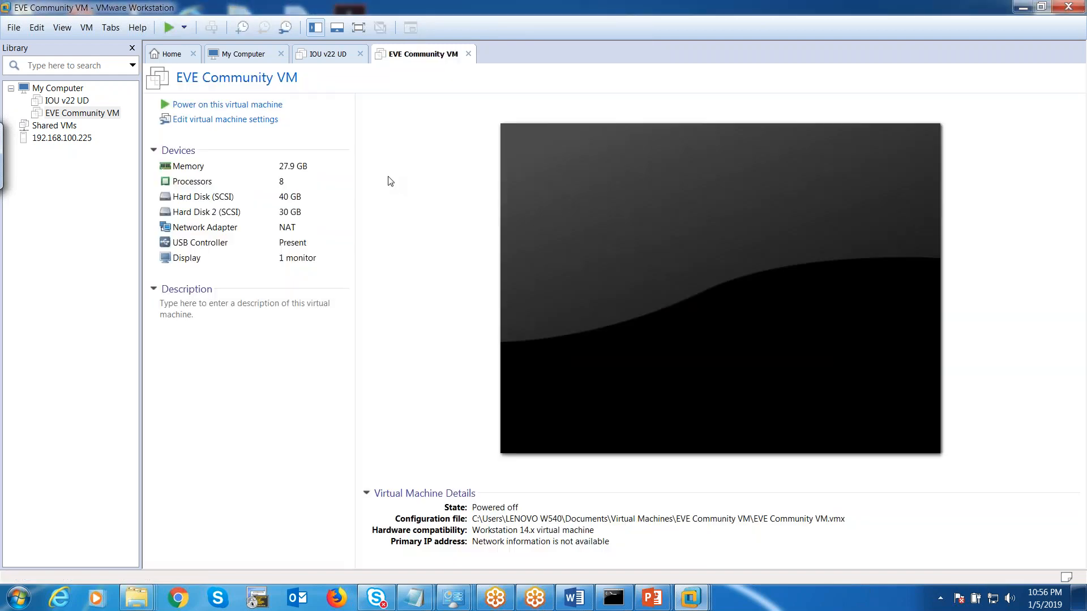
Enable Virtualize Intel VT-x/EPT or AMD-V/RVI in the processor settings and save.
click(226, 119)
click(384, 140)
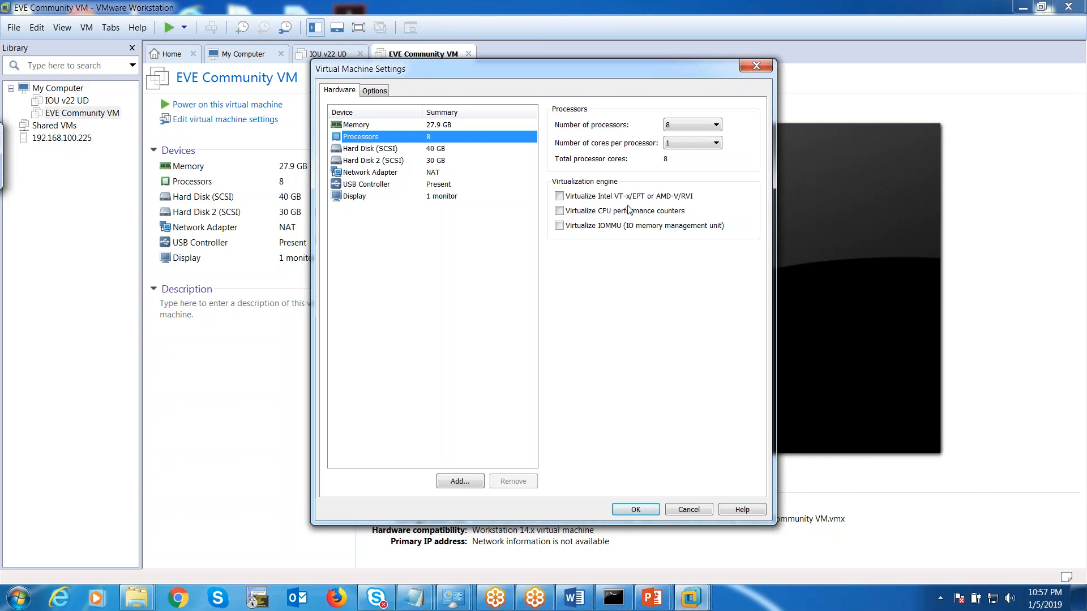
click(560, 197)
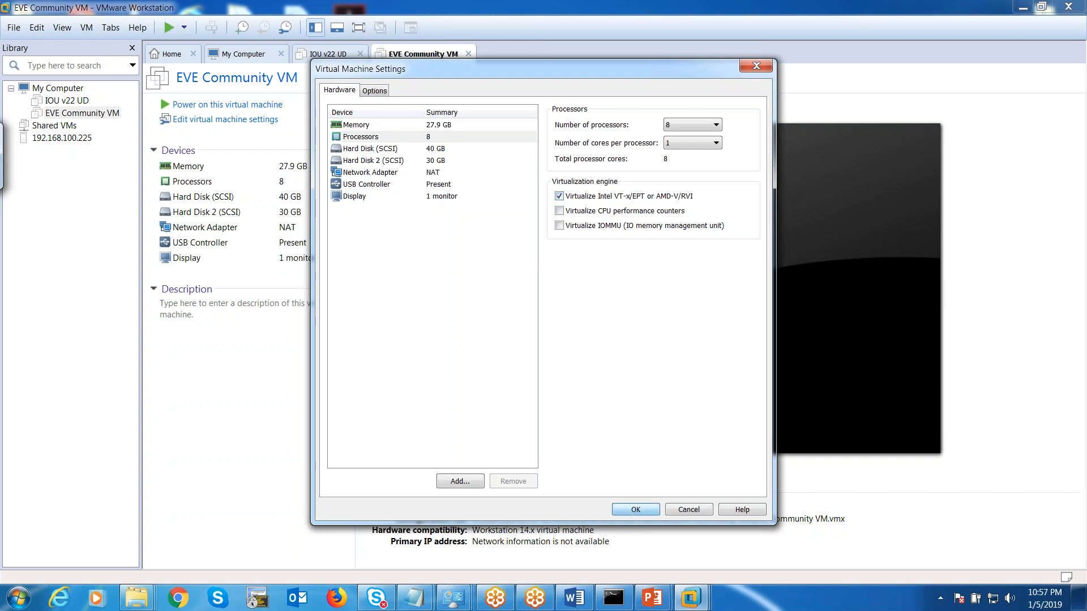
click(636, 509)
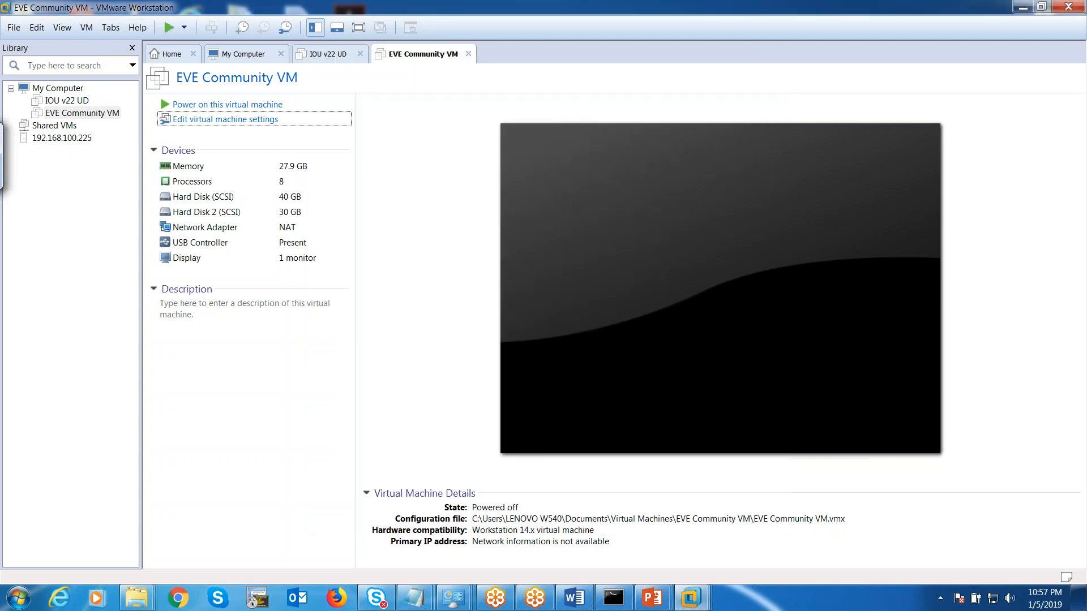
click(248, 107)
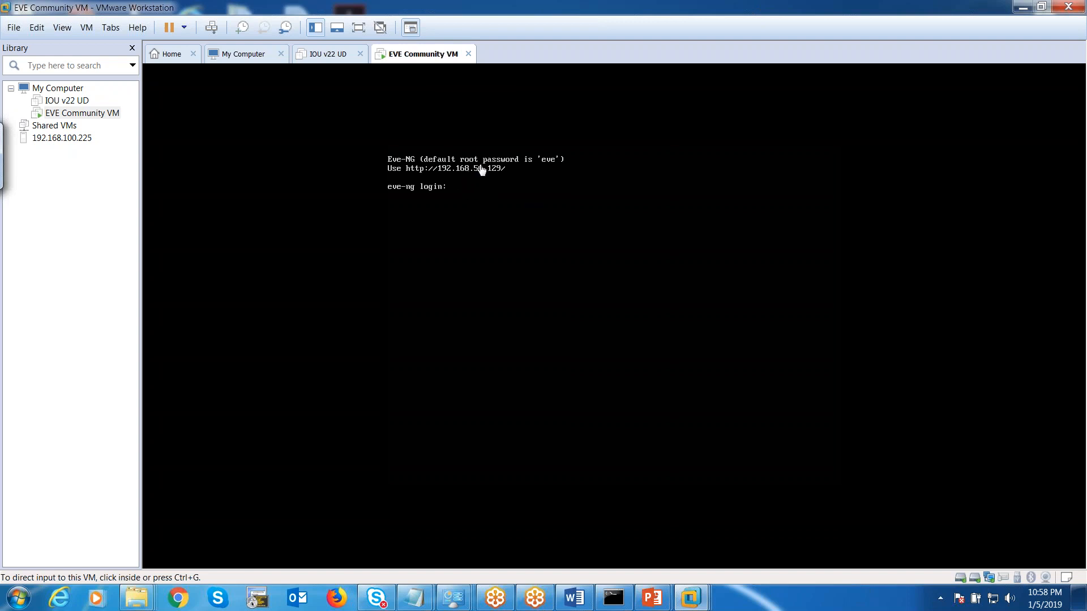
Log in to the EVE-NG console as root, set a new root password, and accept hostname eve-ng.
click(479, 197)
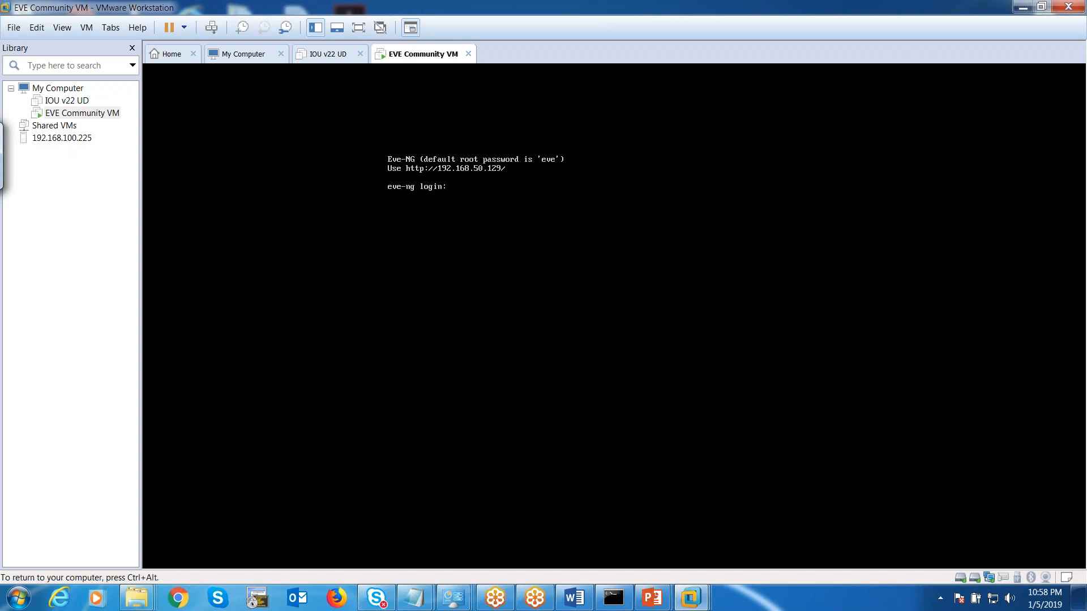
text(root)
key(Return)
key(Return)
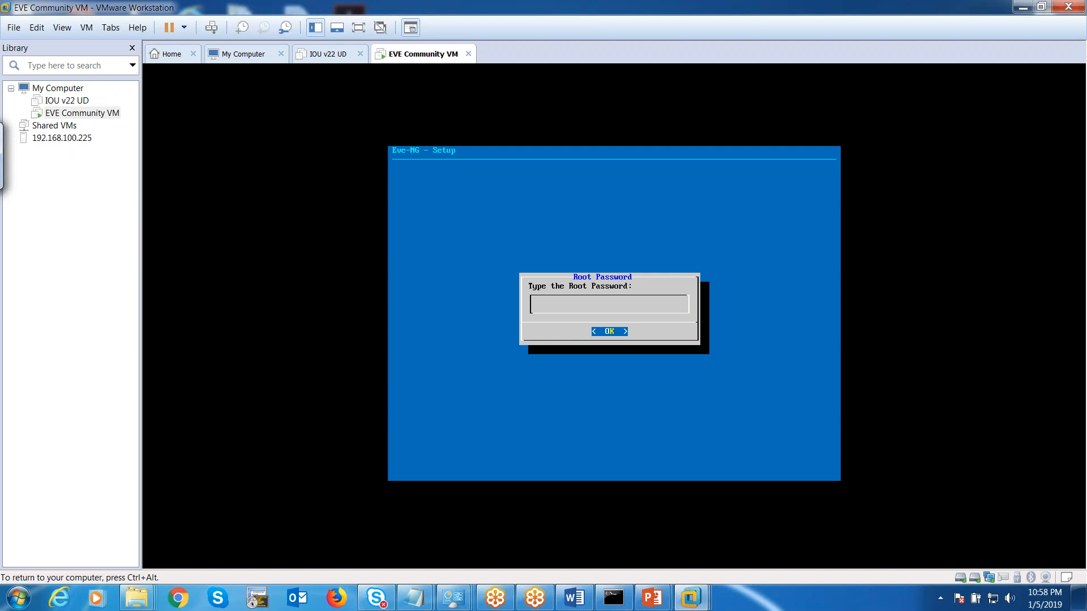
key(Return)
key(Return)
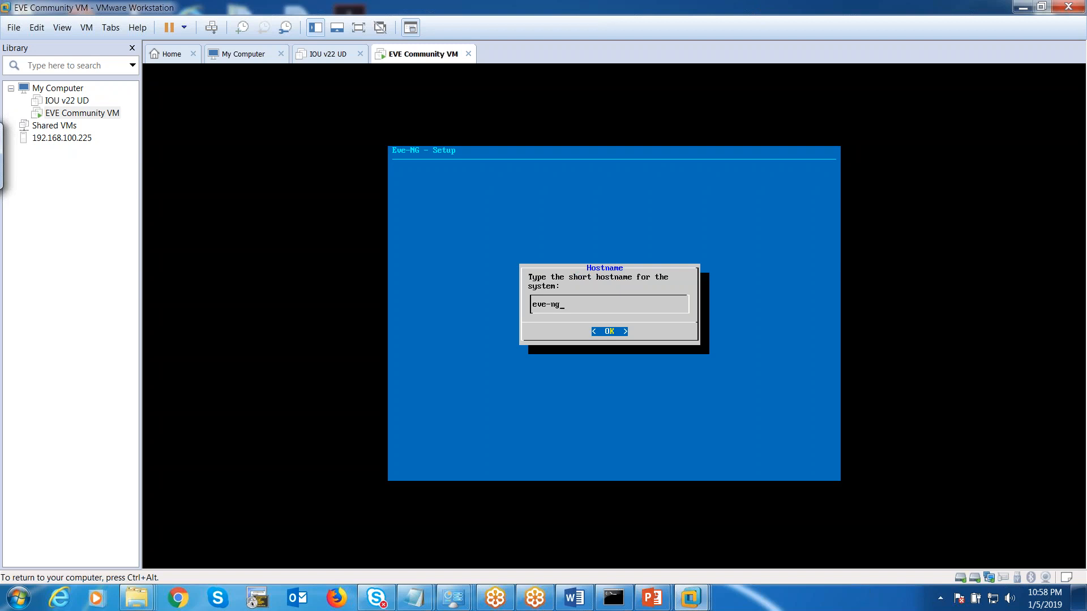
key(Return)
key(Return)
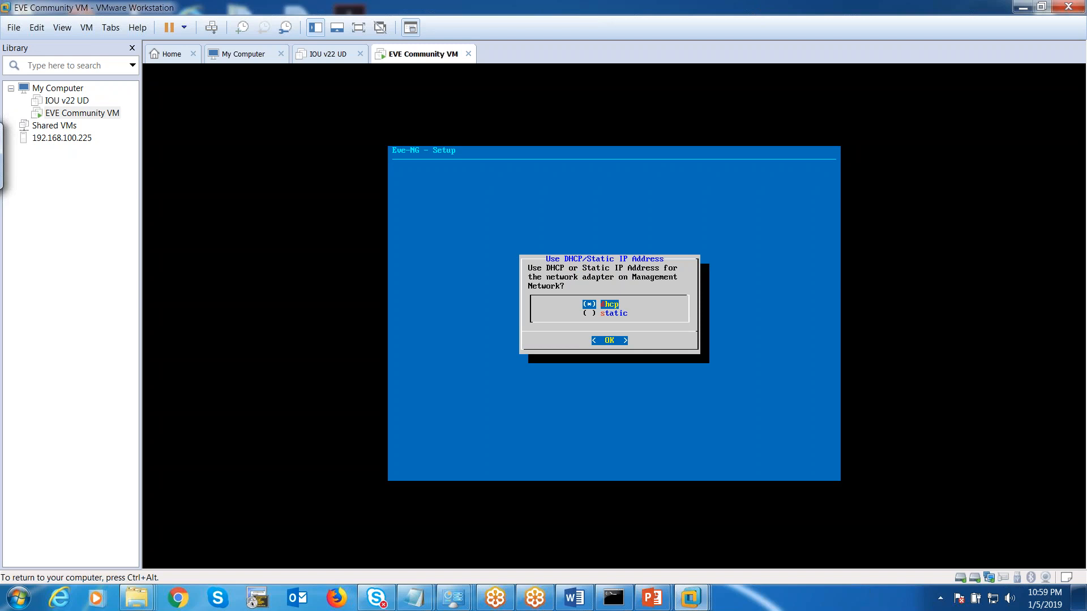
Choose static management addressing with IP 192.168.19.40.
key(Down)
key(Return)
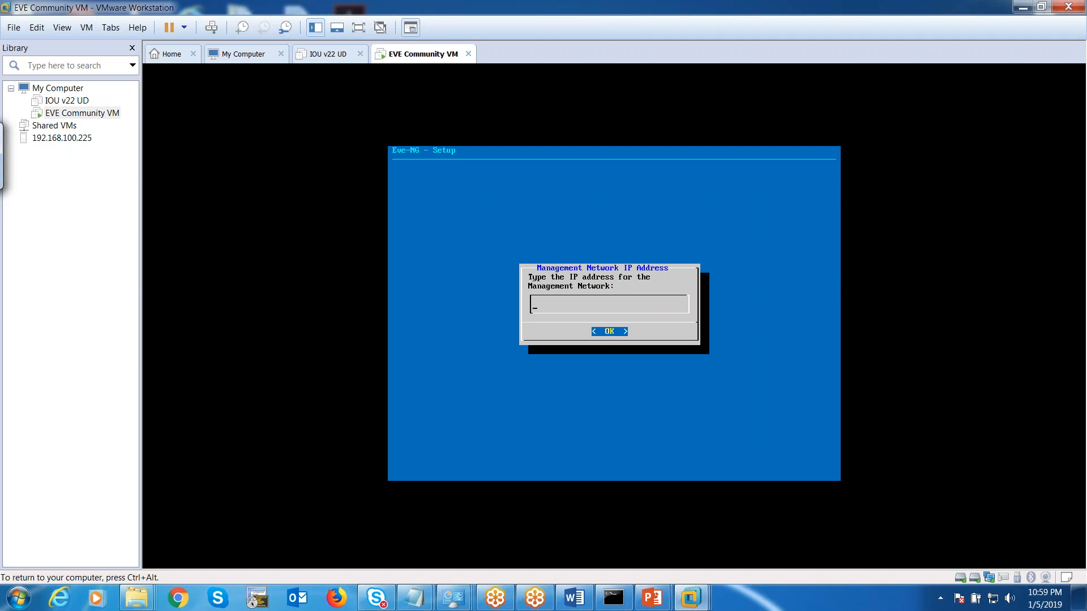
text(192.18)
key(BackSpace)
text(68.19.40)
key(Return)
Enter subnet mask 255.255.255.0 and default gateway 192.168.19.2.
text(255.255.255.0)
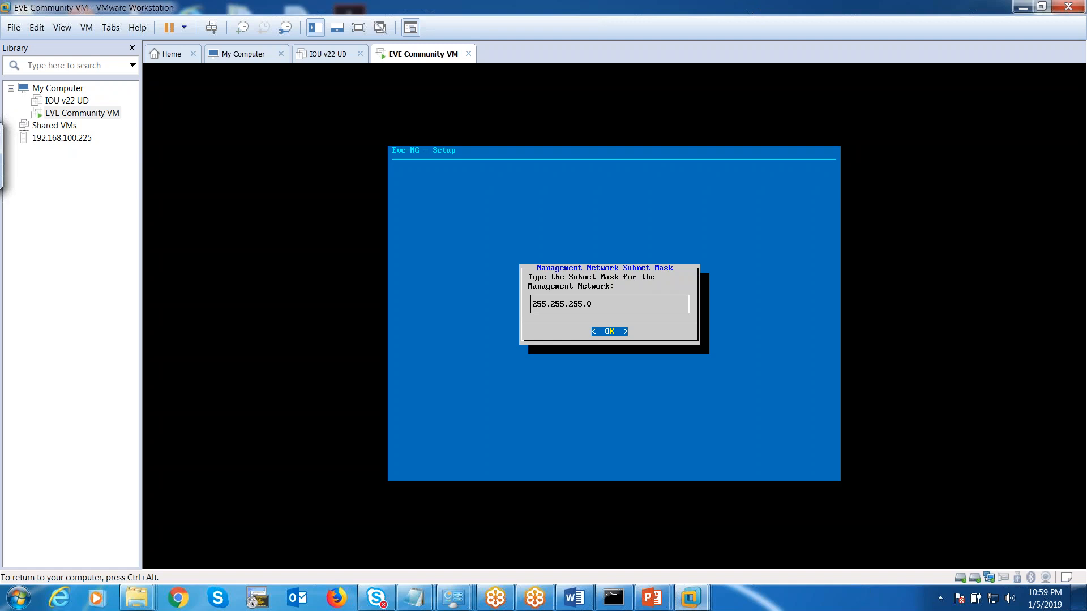
key(Return)
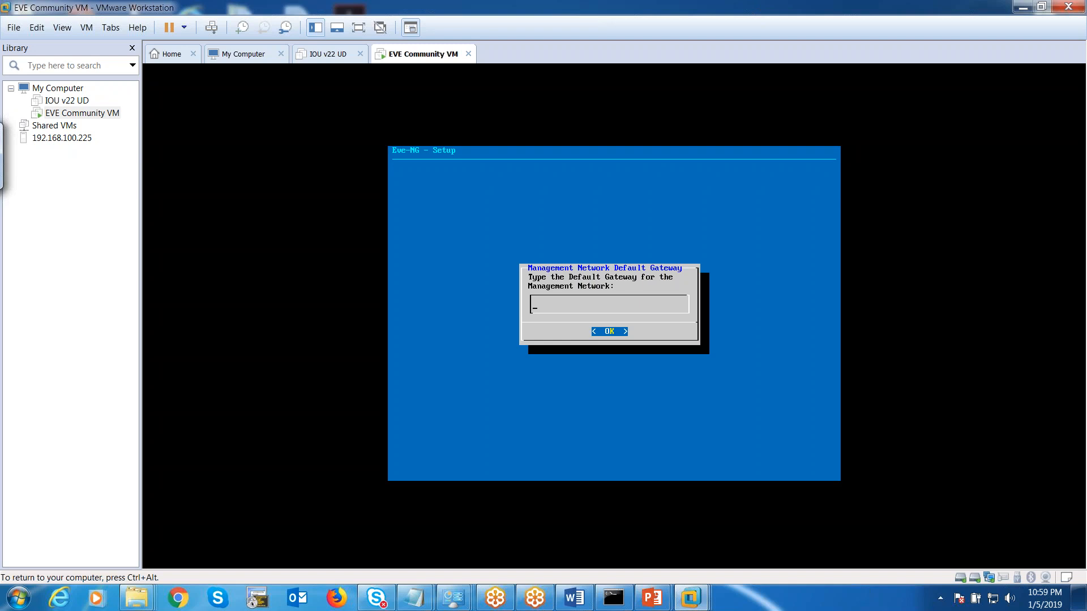
text(1921.16)
key(BackSpace)
key(BackSpace)
key(BackSpace)
key(BackSpace)
text(.168.19)
Confirm gateway 192.168.19.2, set DNS 192.168.19.2 and 8.8.8.8, skip NTP, and choose a direct connection.
key(Return)
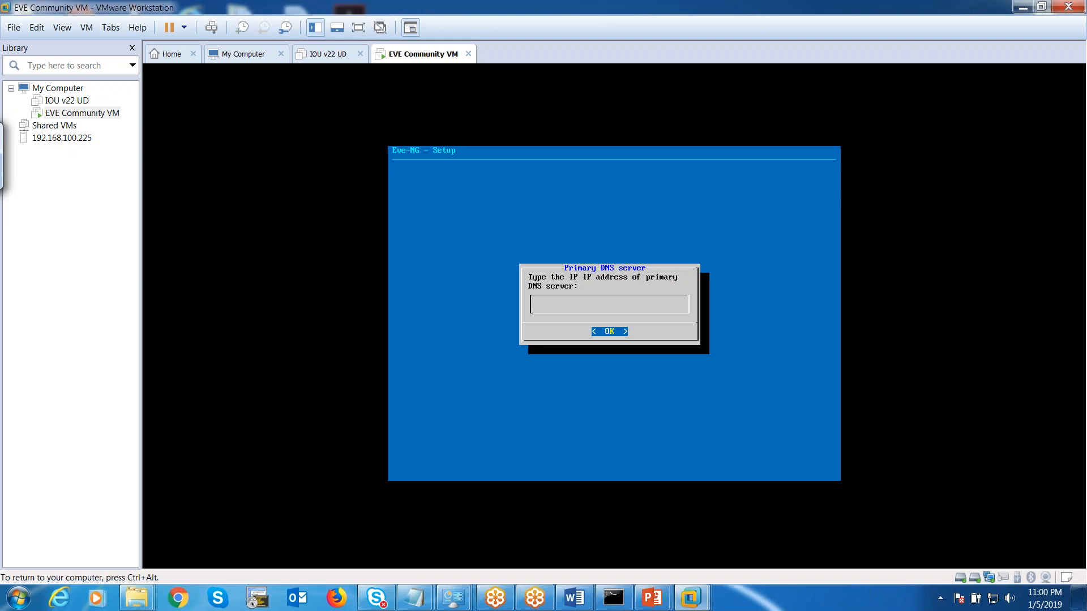
text(192.168.19.2)
key(Return)
text(8.8.8.18)
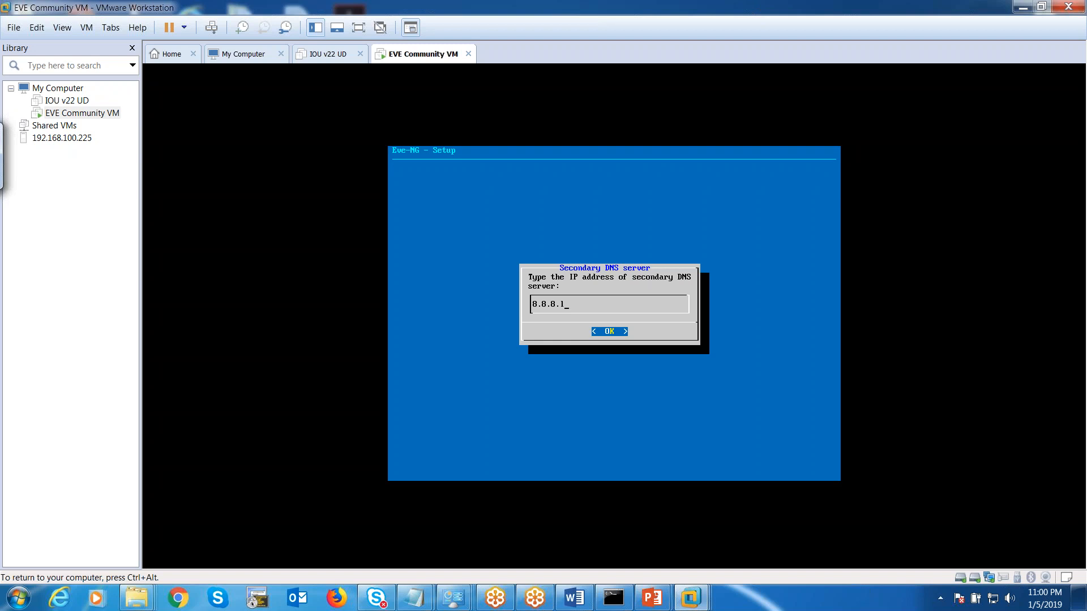
key(BackSpace)
key(BackSpace)
text(8)
key(Return)
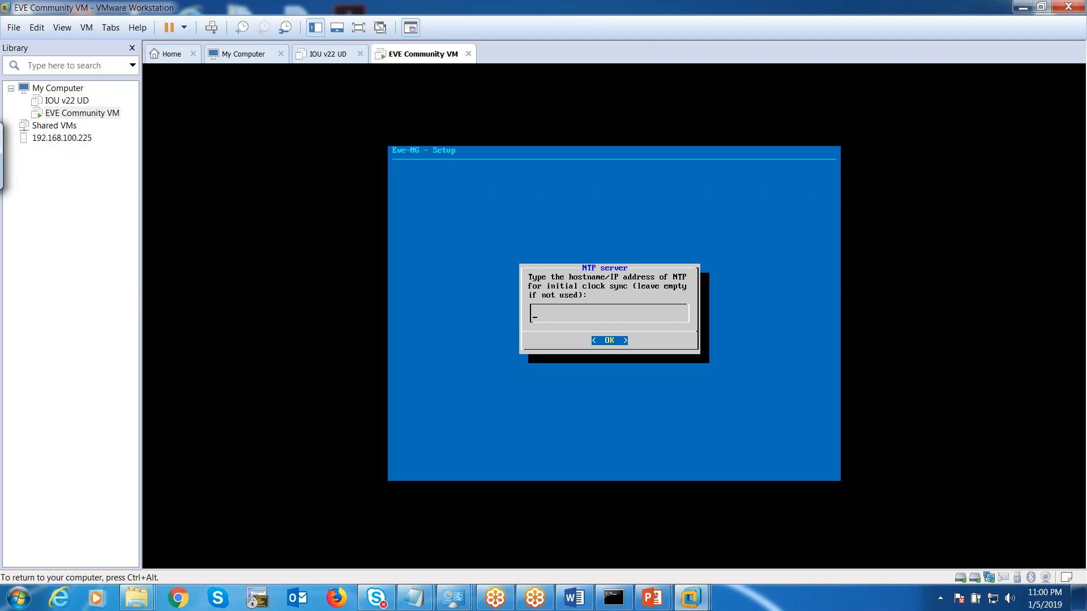
key(Return)
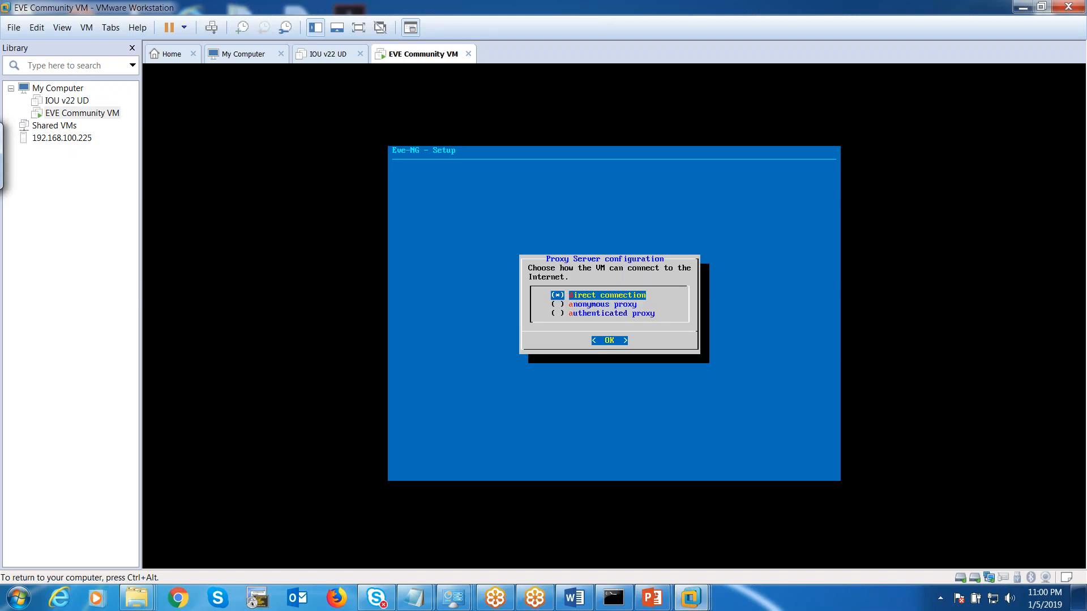
key(Return)
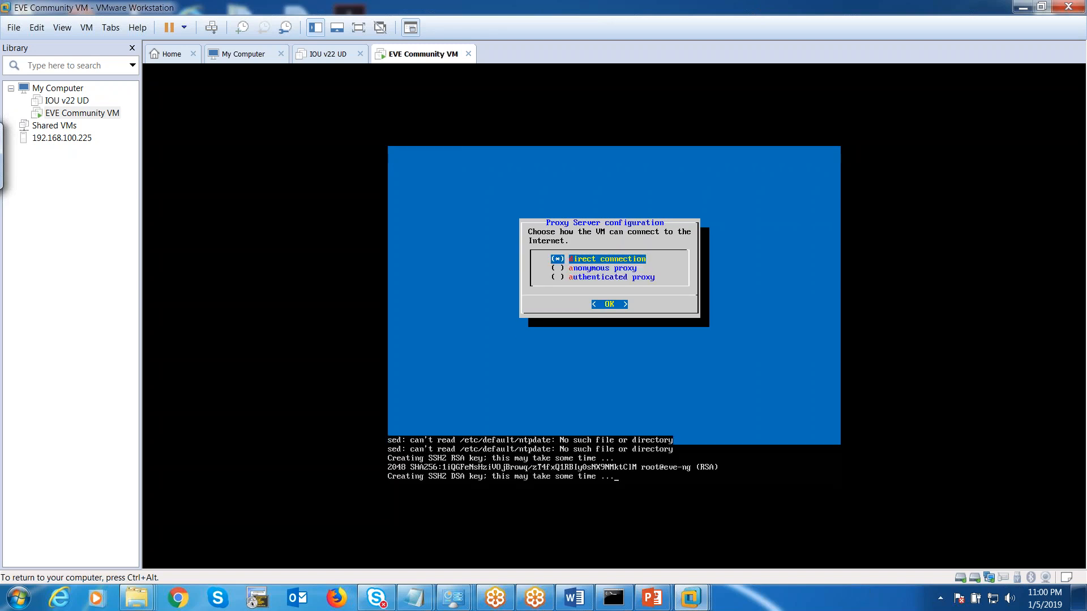
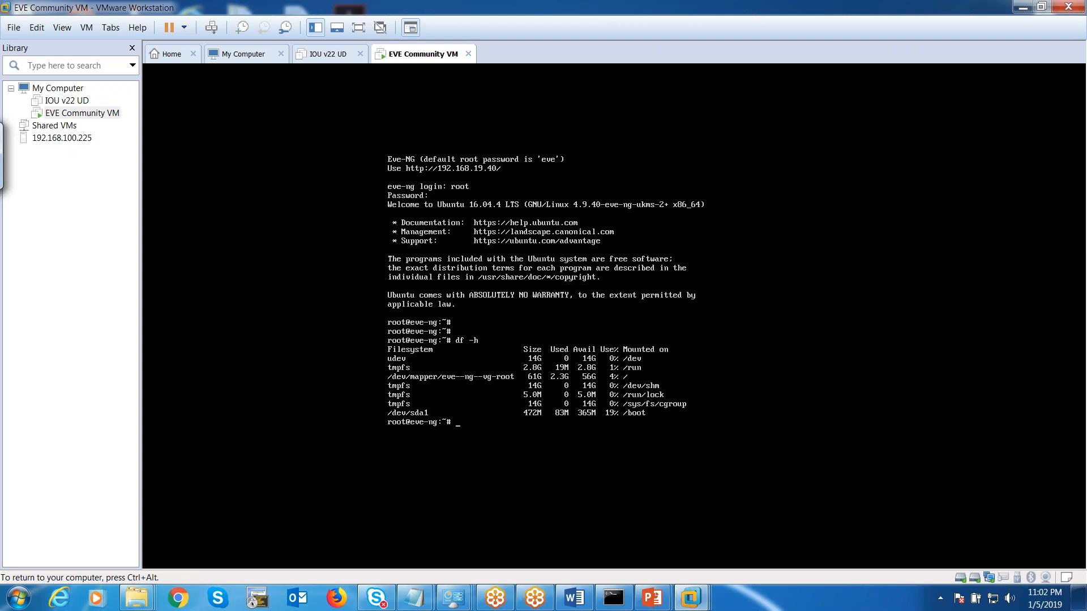
Get a fresh console prompt, release input from the EVE VM, and launch Firefox.
key(Return)
key(Return)
key(ctrl+alt)
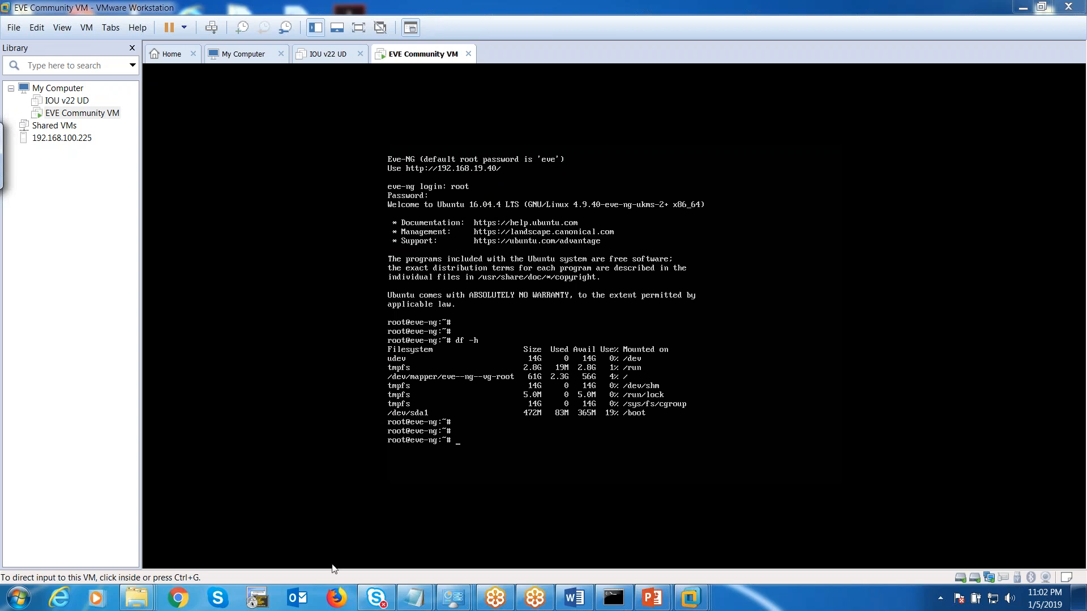
click(338, 600)
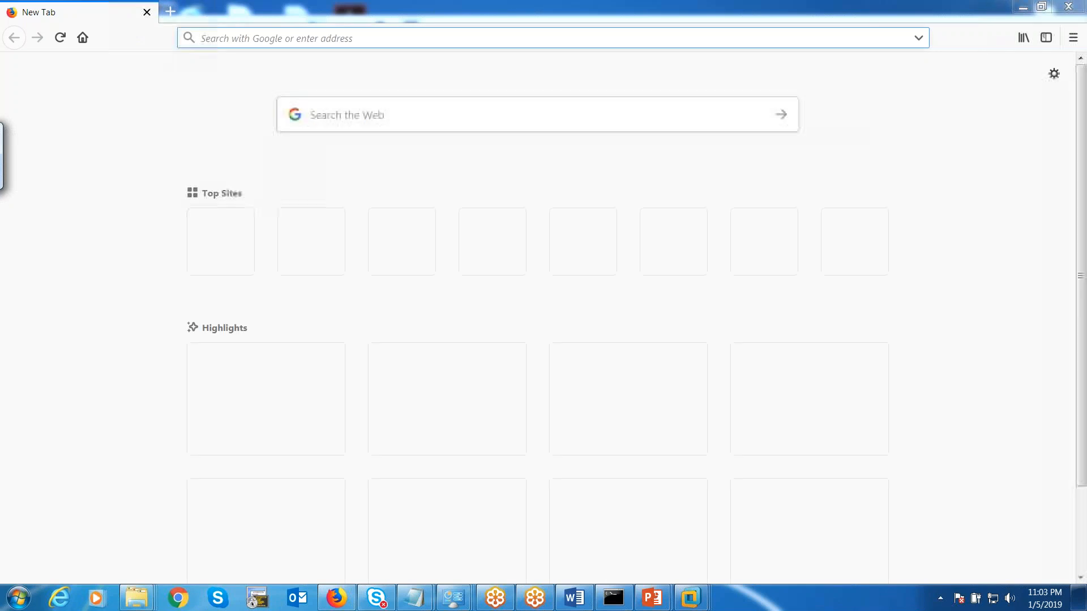
Browse to 192.168.19.40 in the new Firefox tab.
text(192.168)
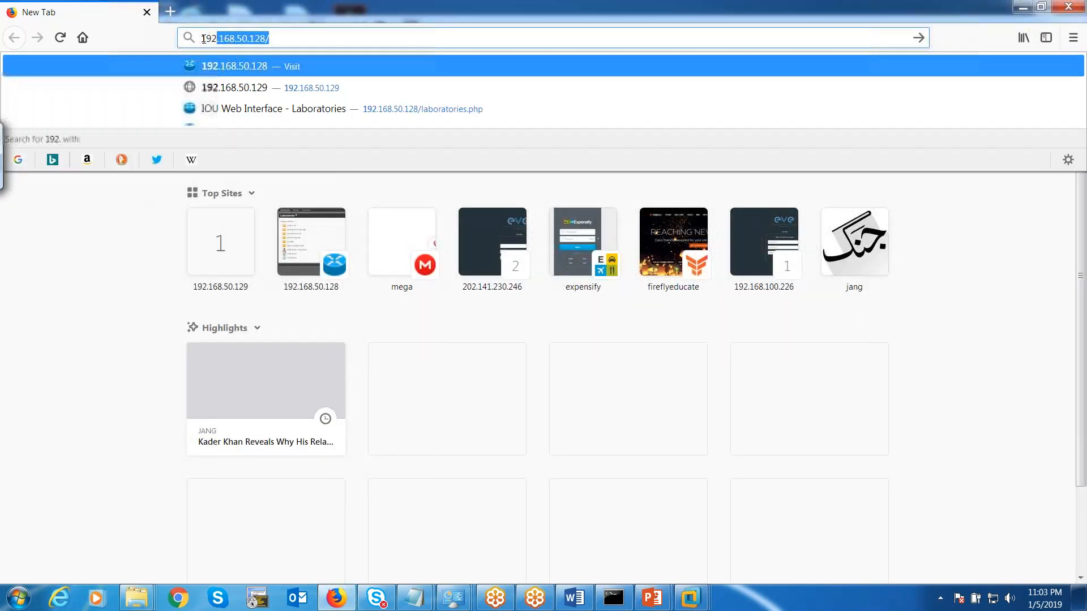
text(.1)
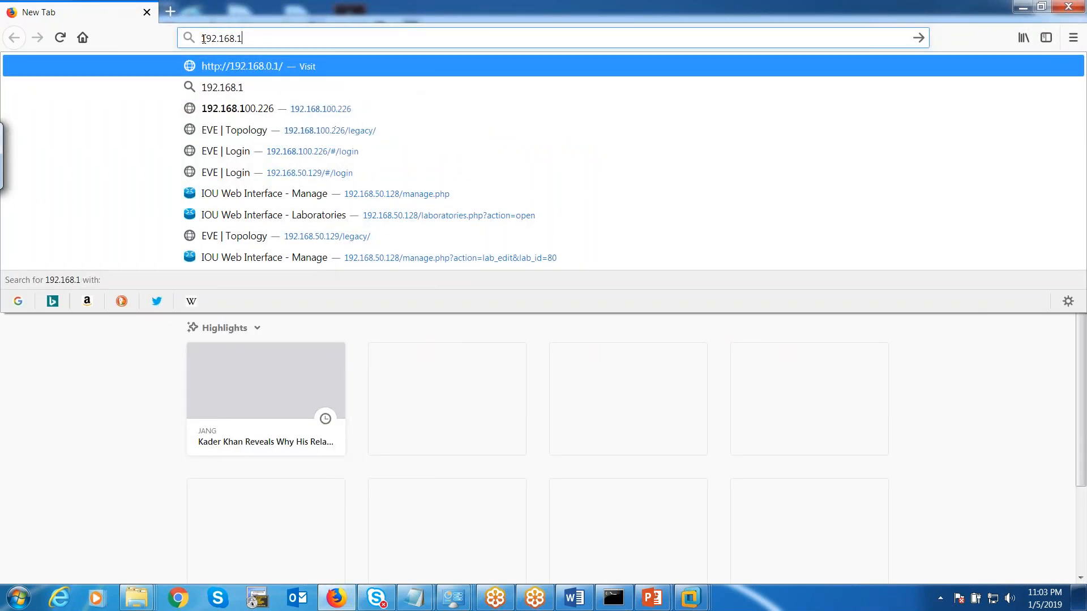
text(9.40)
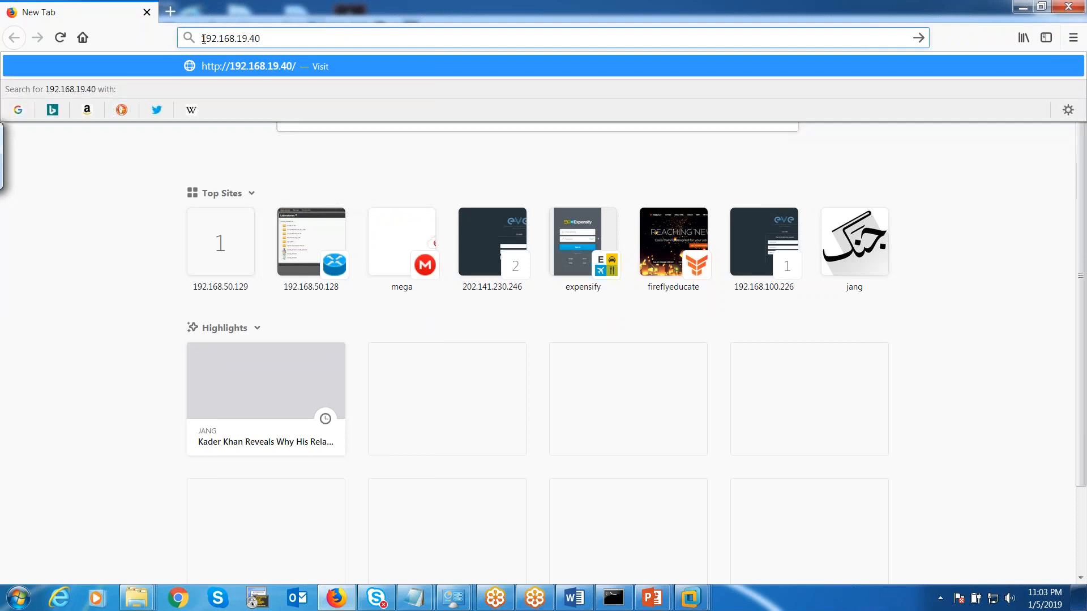
key(Return)
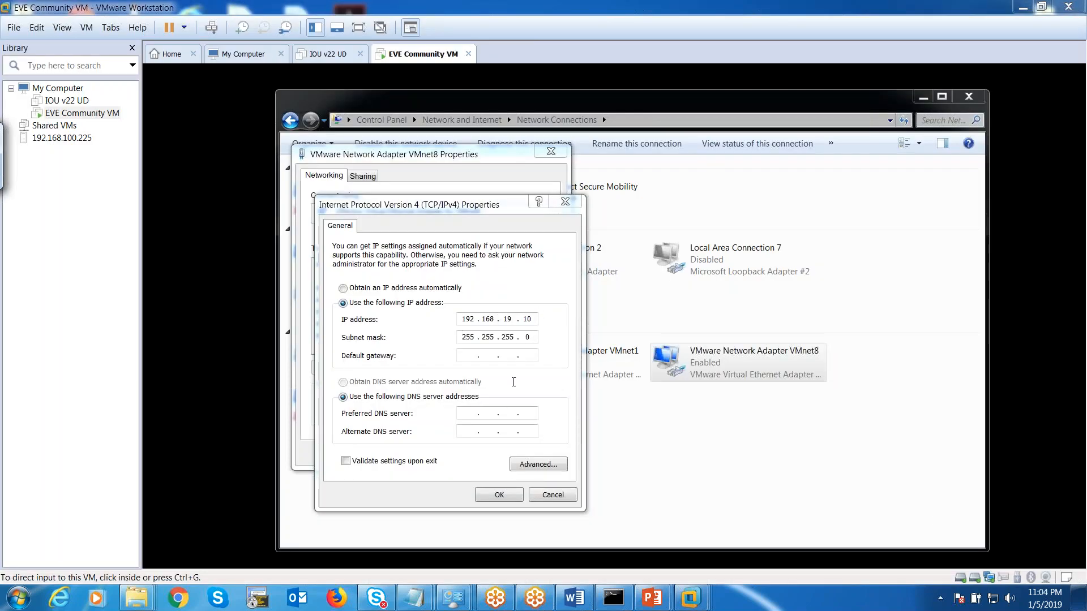
Save VMnet8's IPv4 settings, close its properties, and minimize Network Connections.
click(498, 495)
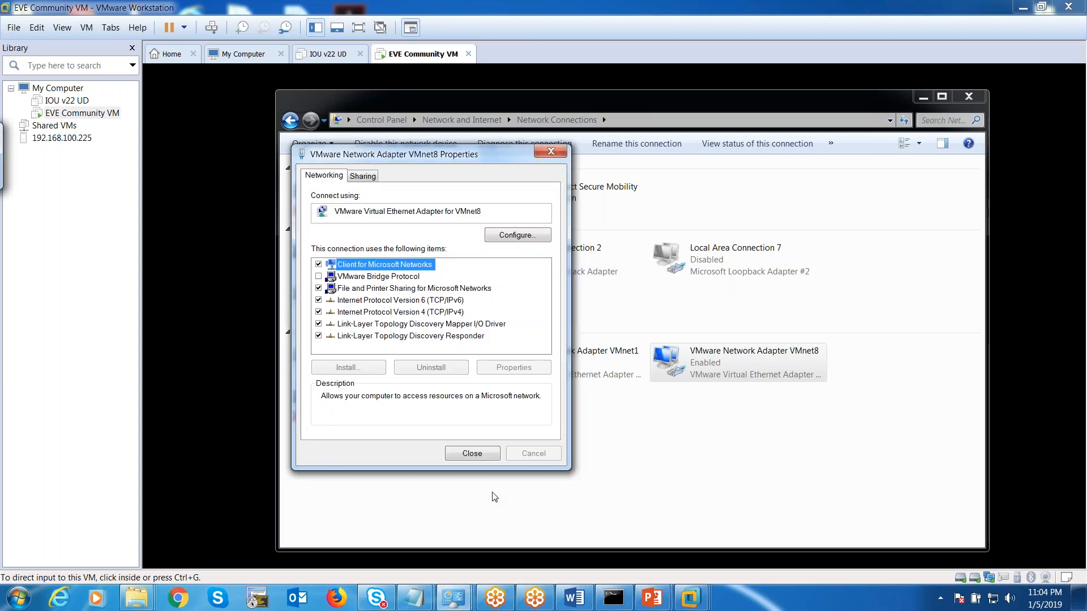
click(477, 456)
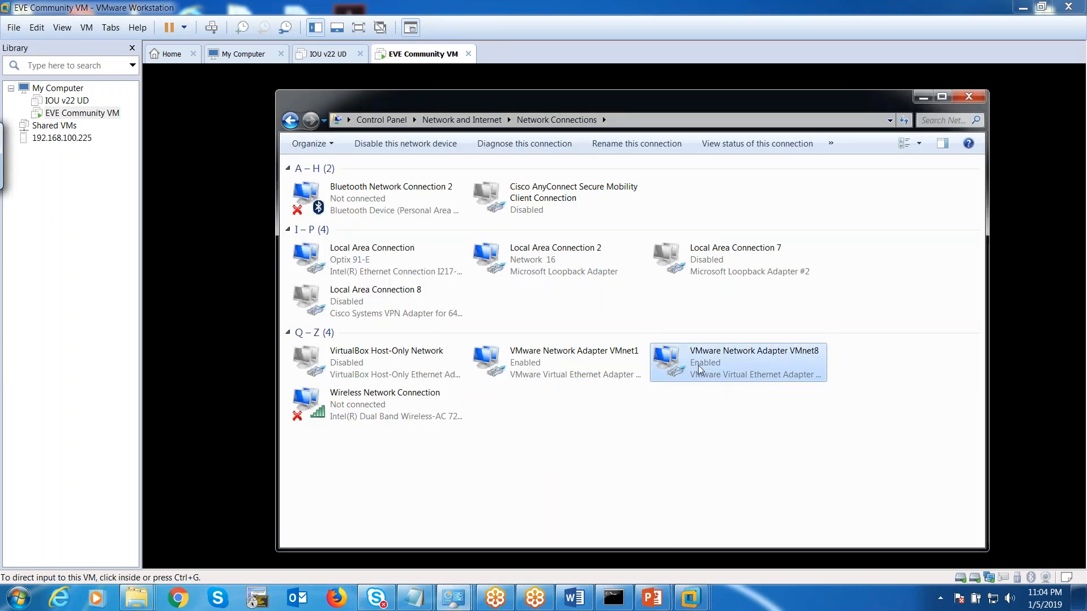
drag(754, 103, 635, 109)
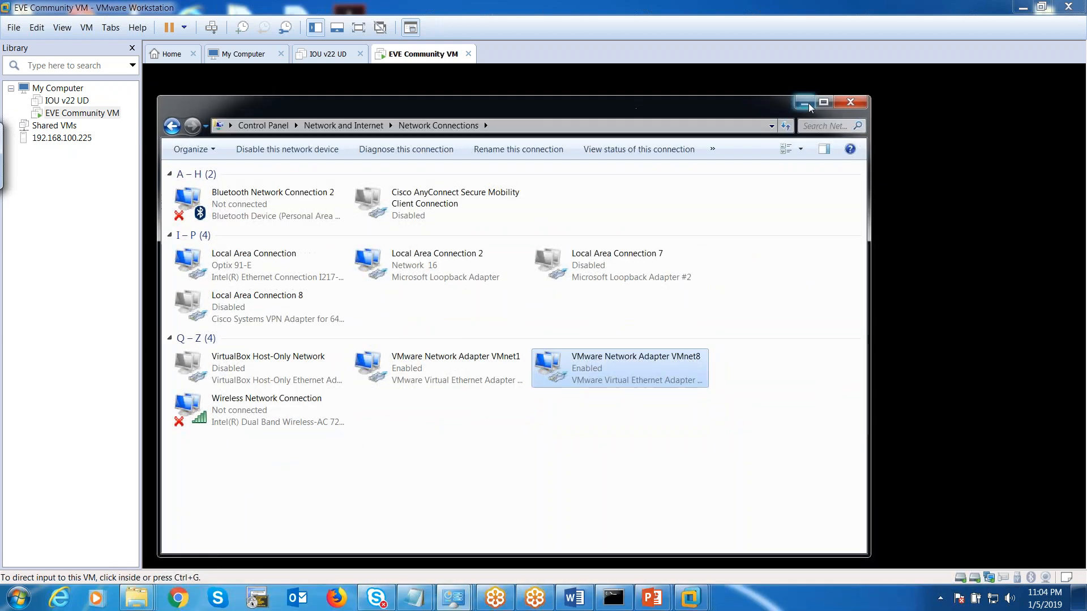
click(805, 103)
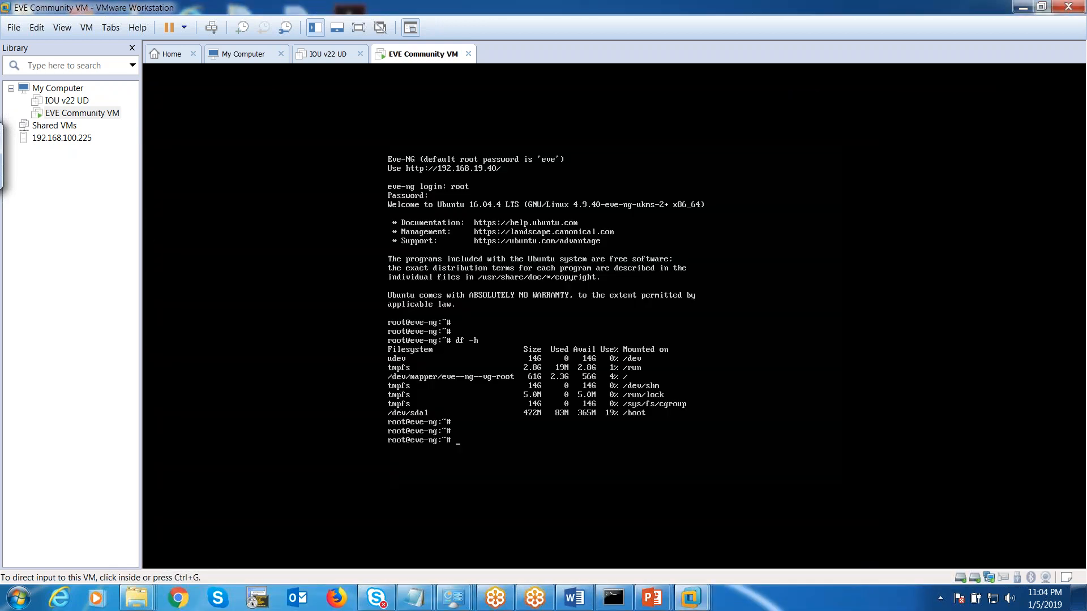
Reopen Firefox and load the EVE-NG address 192.168.50.40.
click(337, 598)
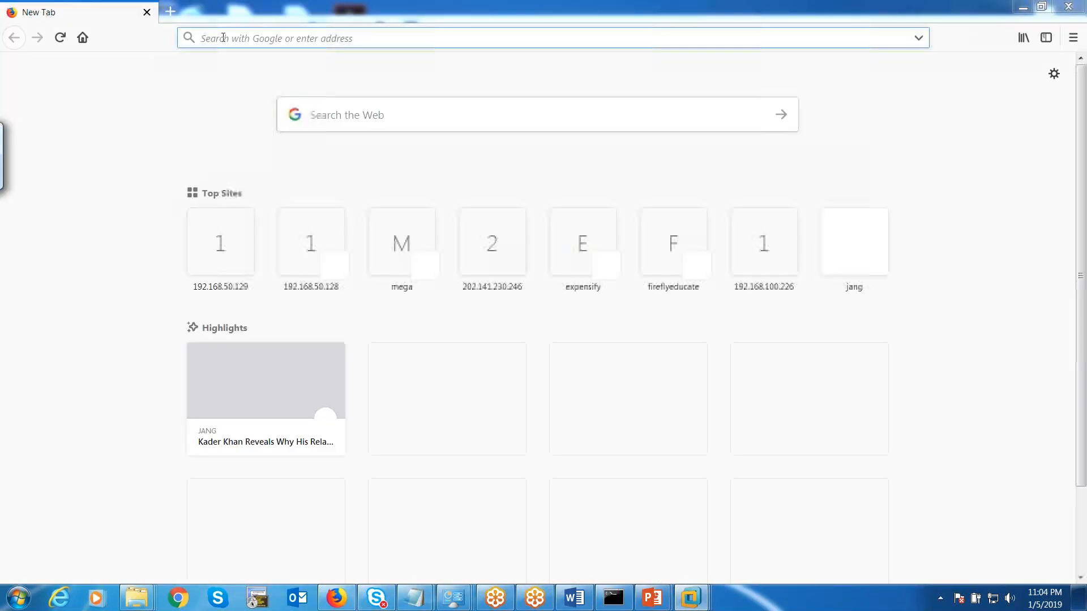
text(192.168.)
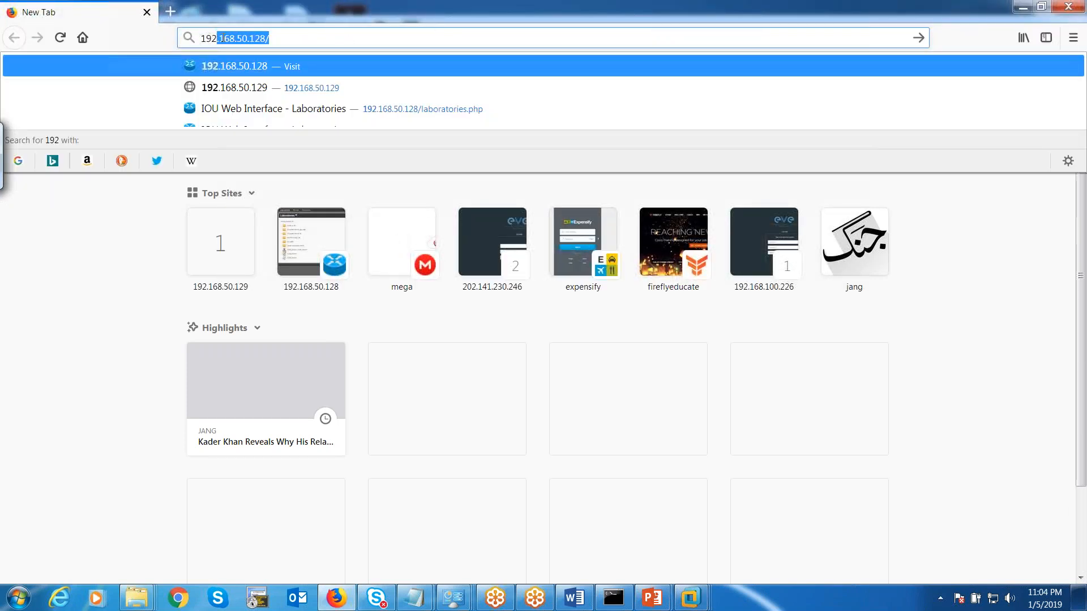
text(50.40)
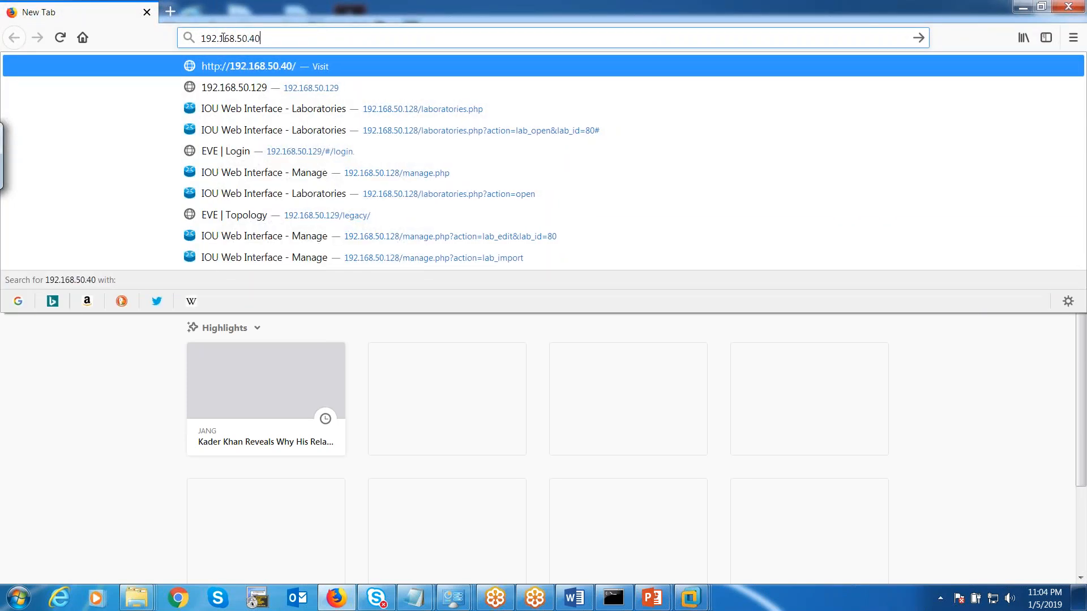
key(Return)
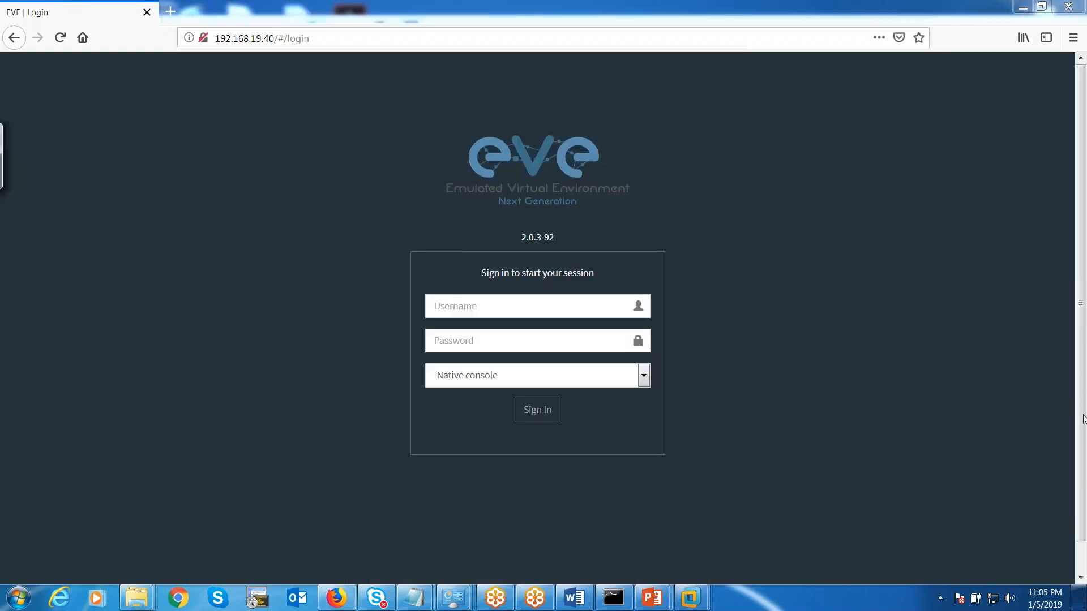
Sign in to EVE-NG as admin with the account password.
click(483, 310)
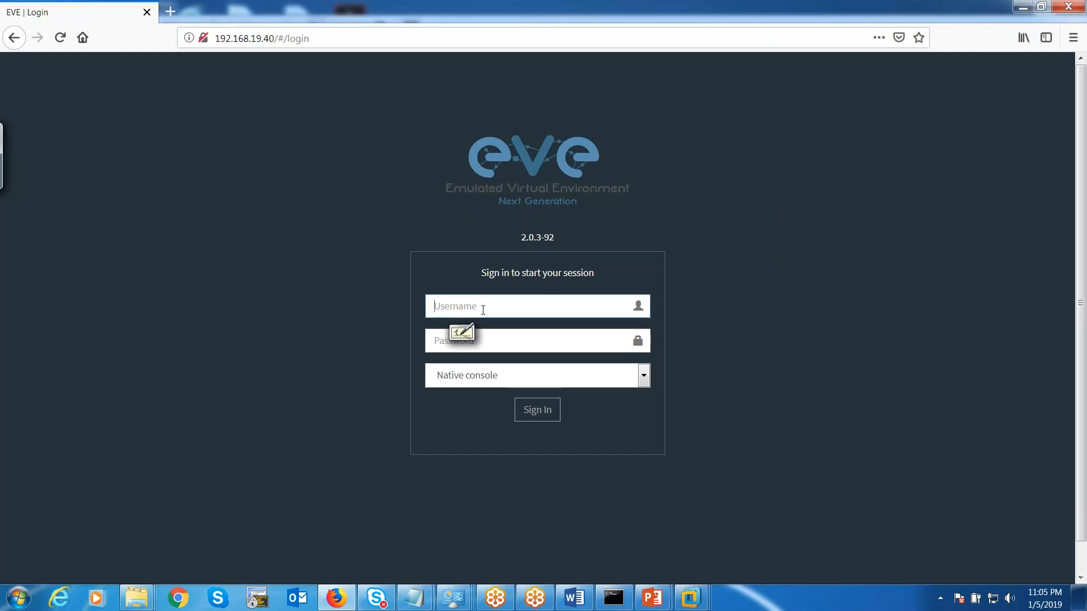
text(admin)
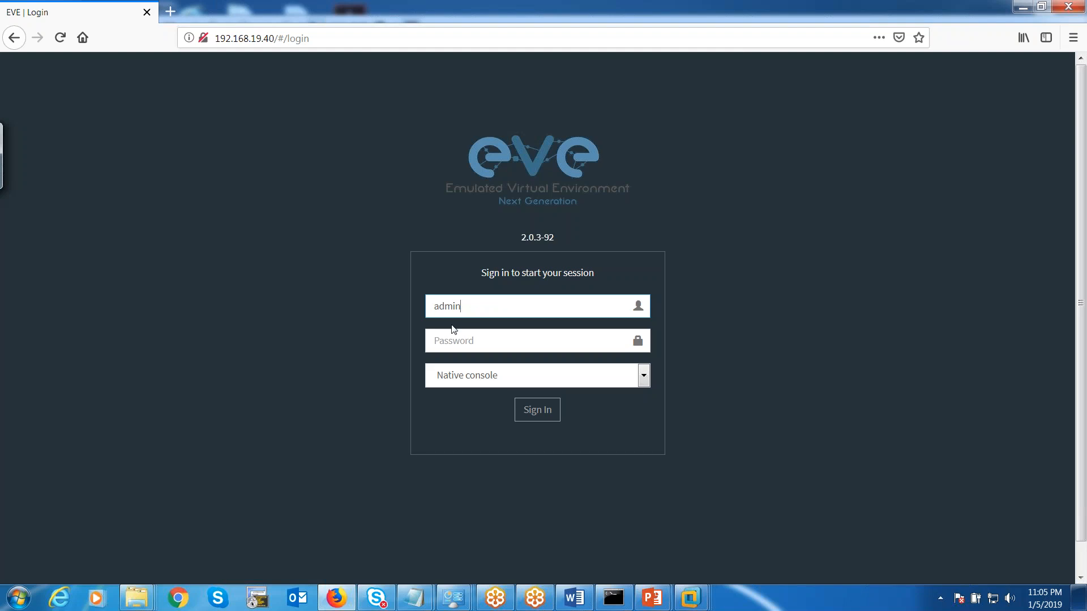
click(465, 340)
text(eve)
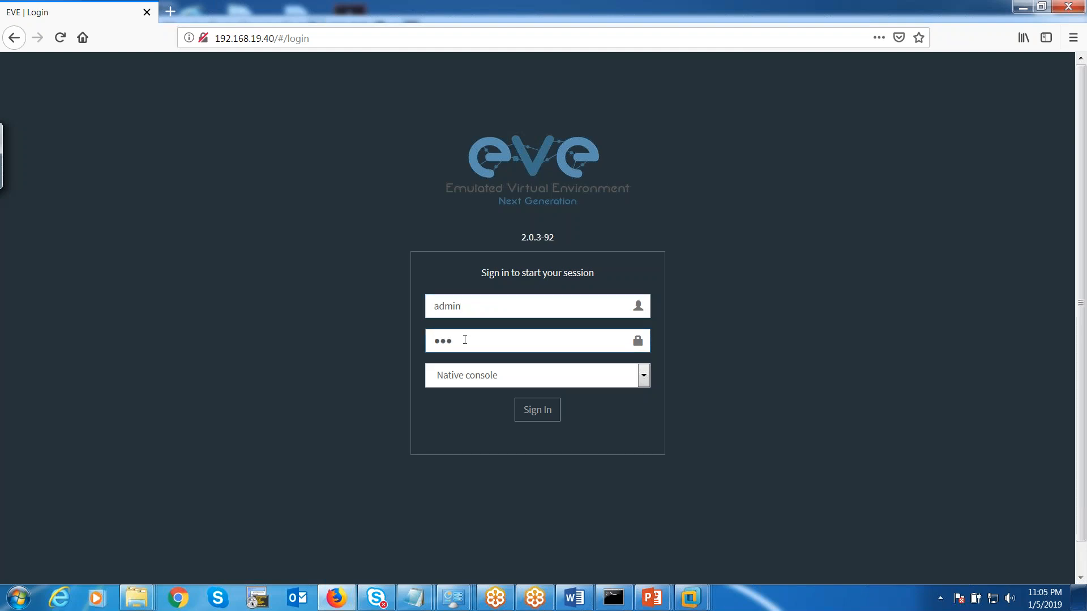
click(542, 417)
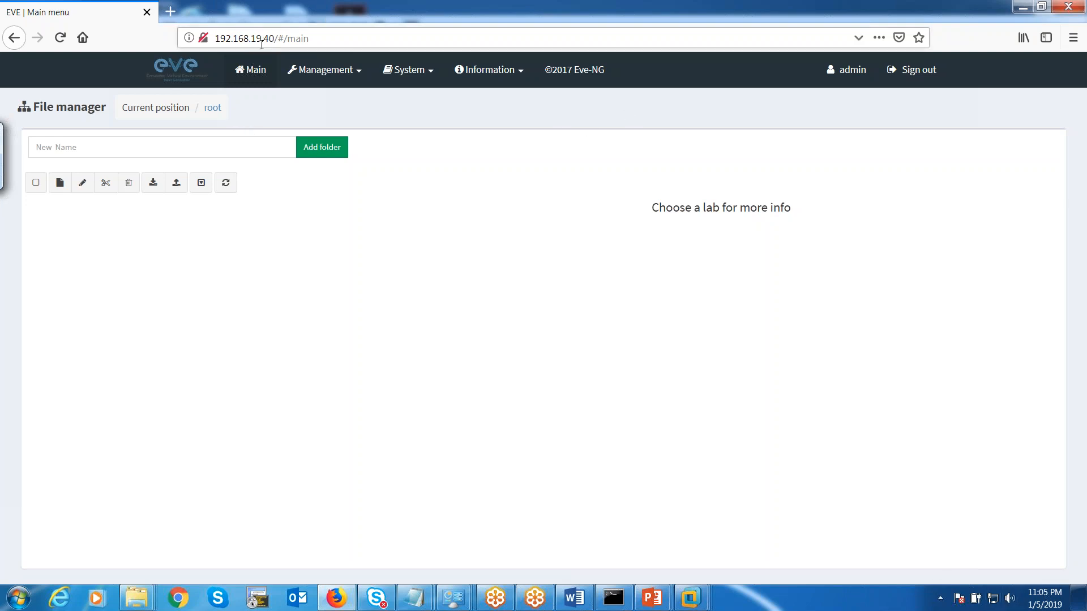
Switch VMnet8's IPv4 to obtain an IP address automatically, then close Network Connections.
click(993, 599)
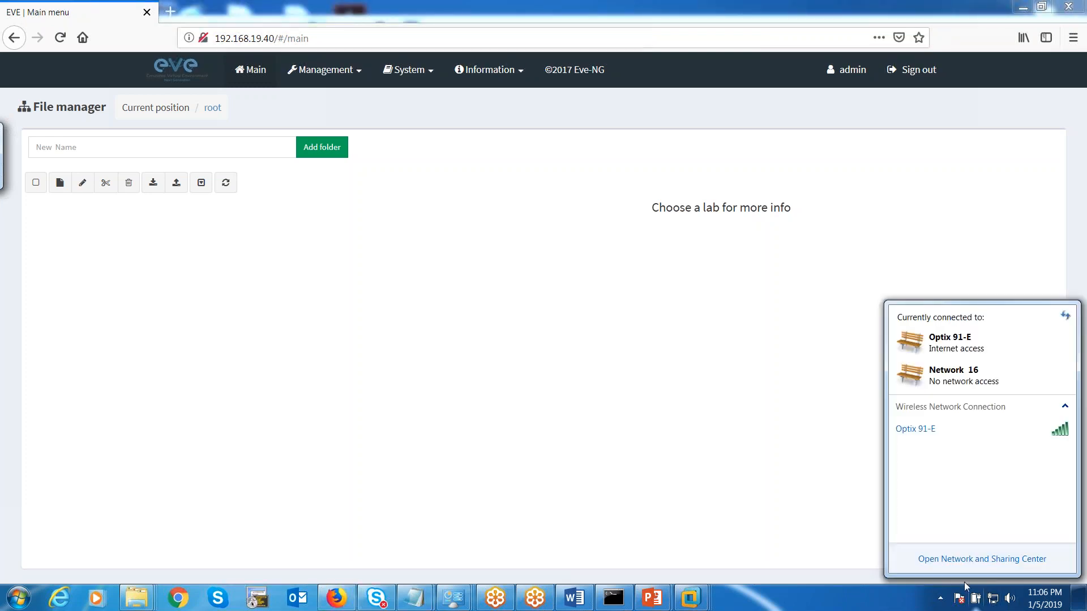
click(970, 560)
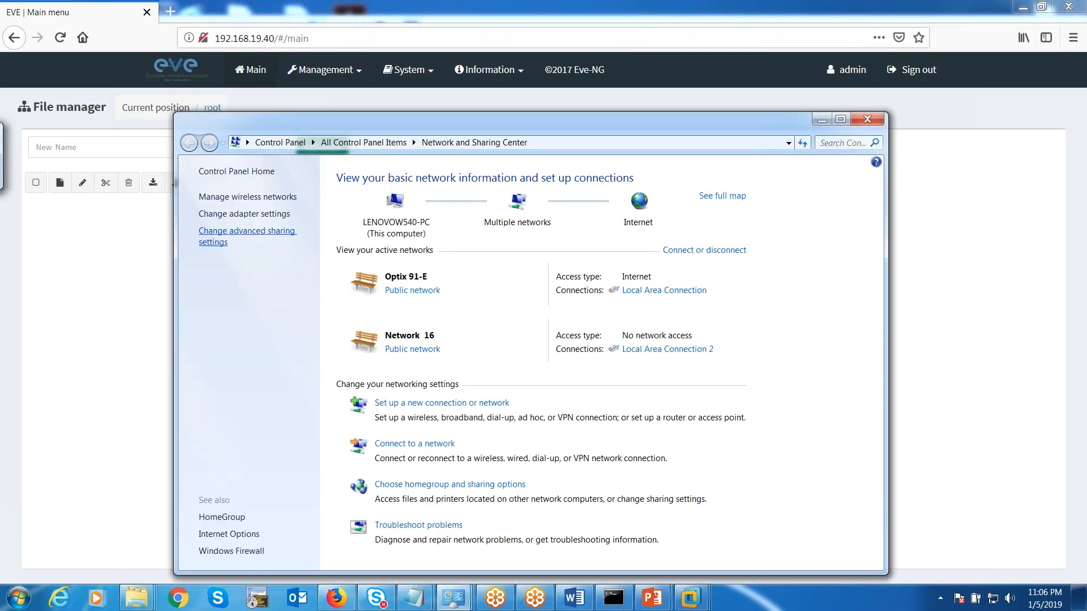
click(243, 214)
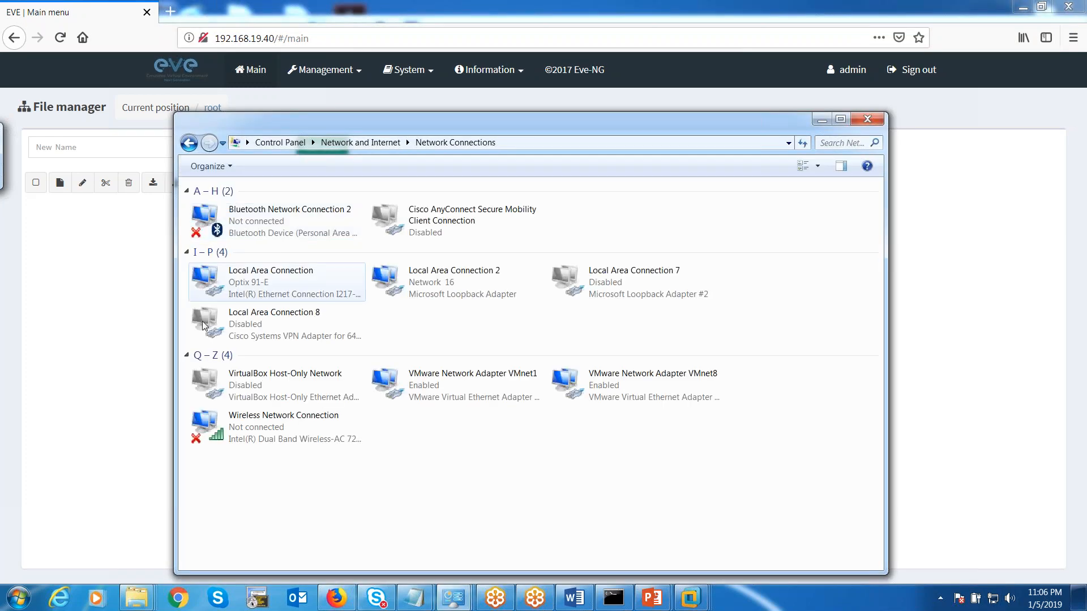
right_click(561, 382)
click(628, 497)
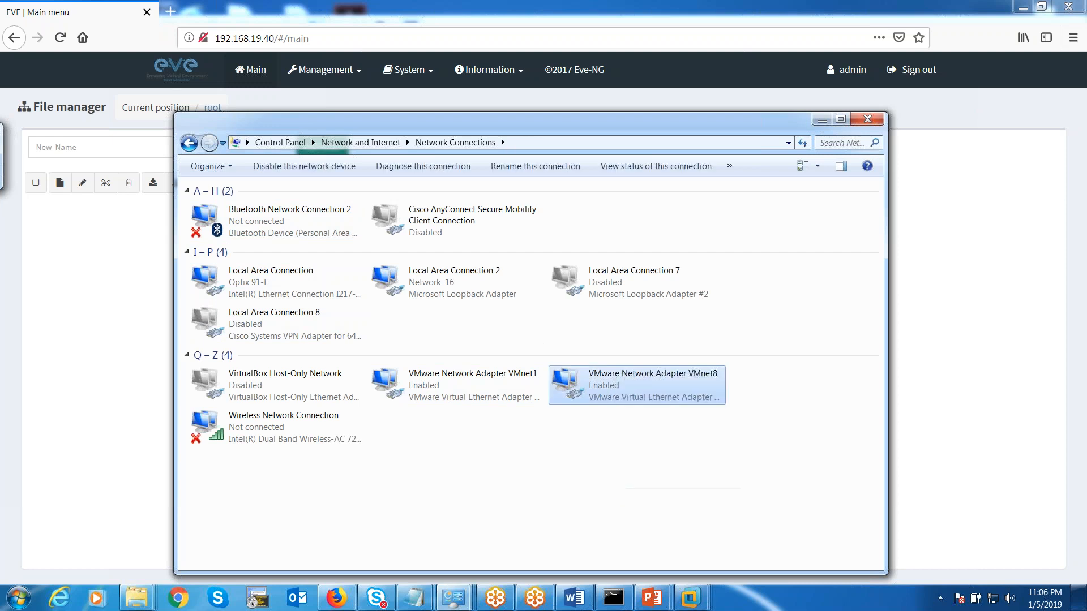
click(330, 336)
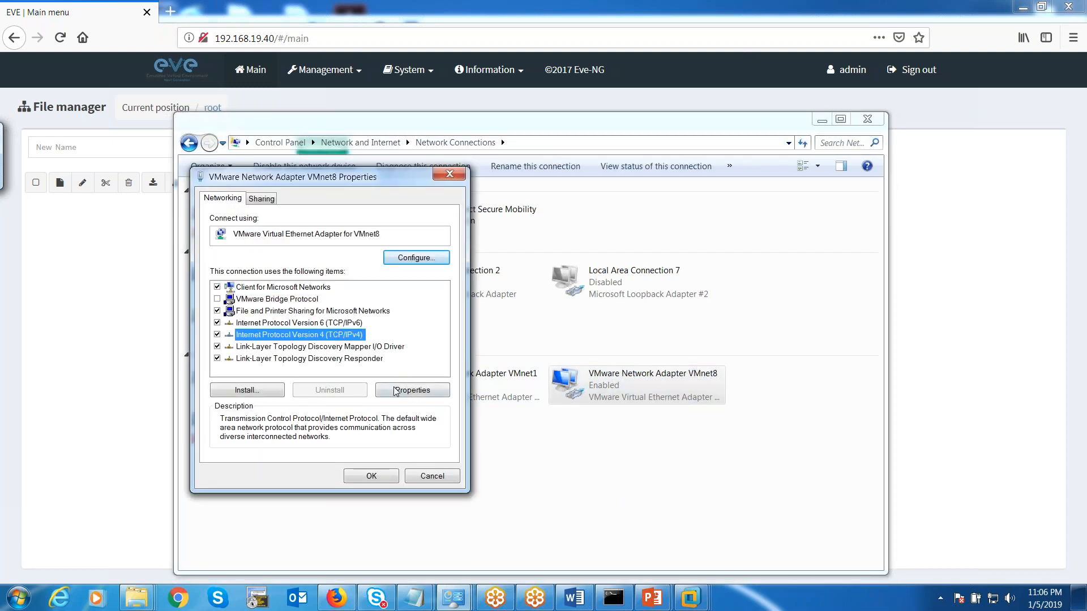
click(395, 390)
click(244, 312)
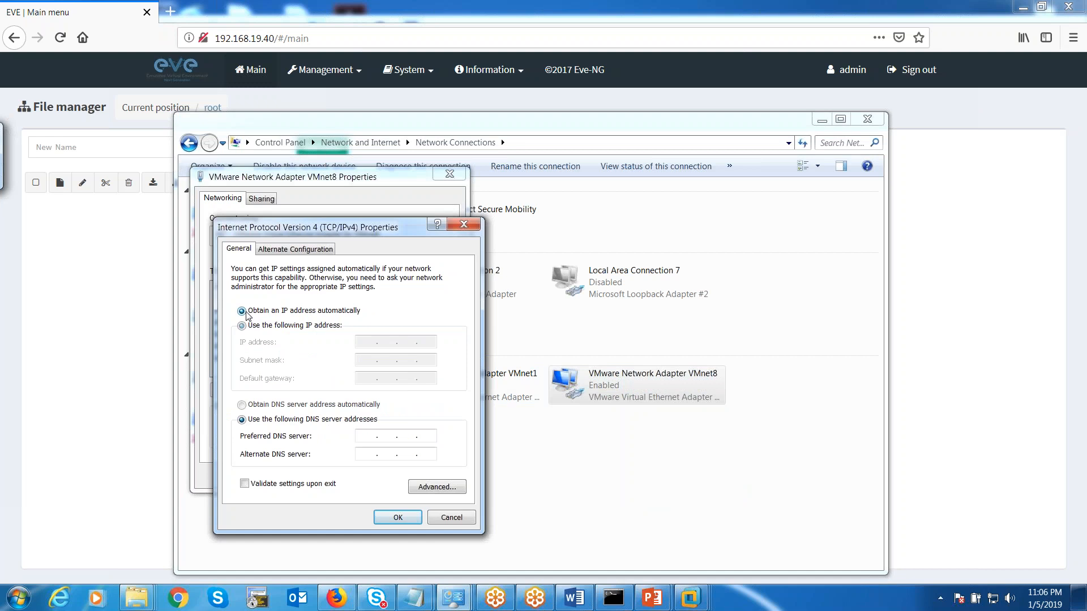
click(406, 519)
click(367, 479)
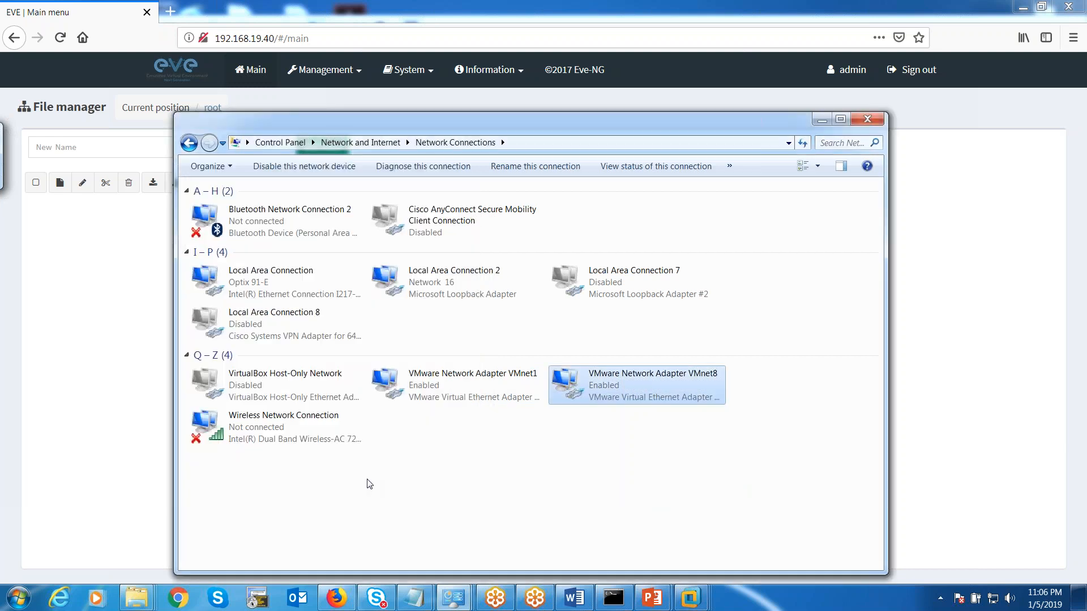
click(867, 119)
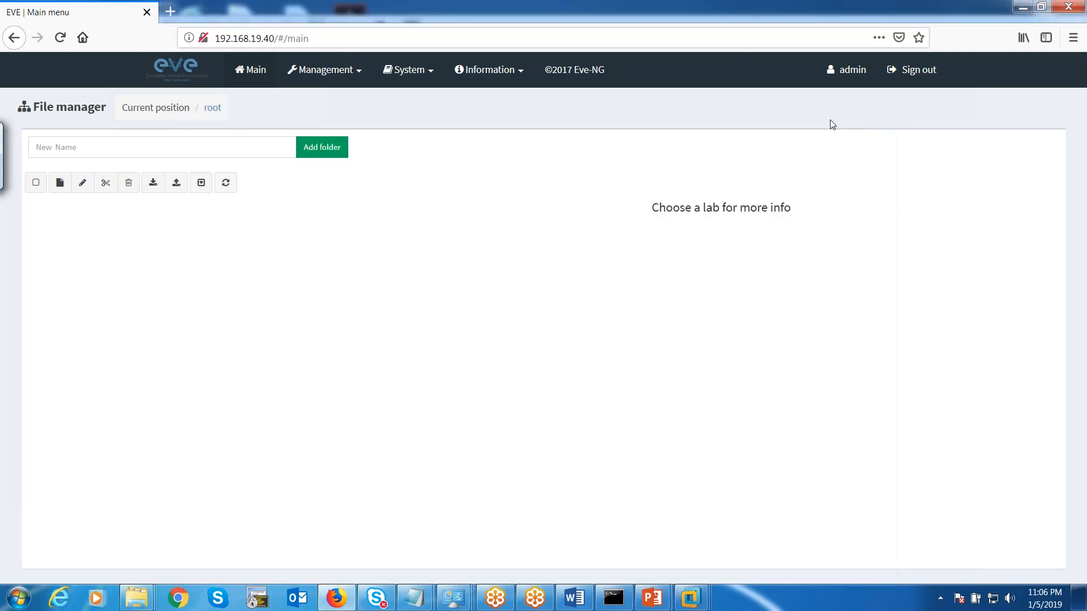
Close the EVE tab, release input from the VM console, and bring Firefox back.
click(145, 13)
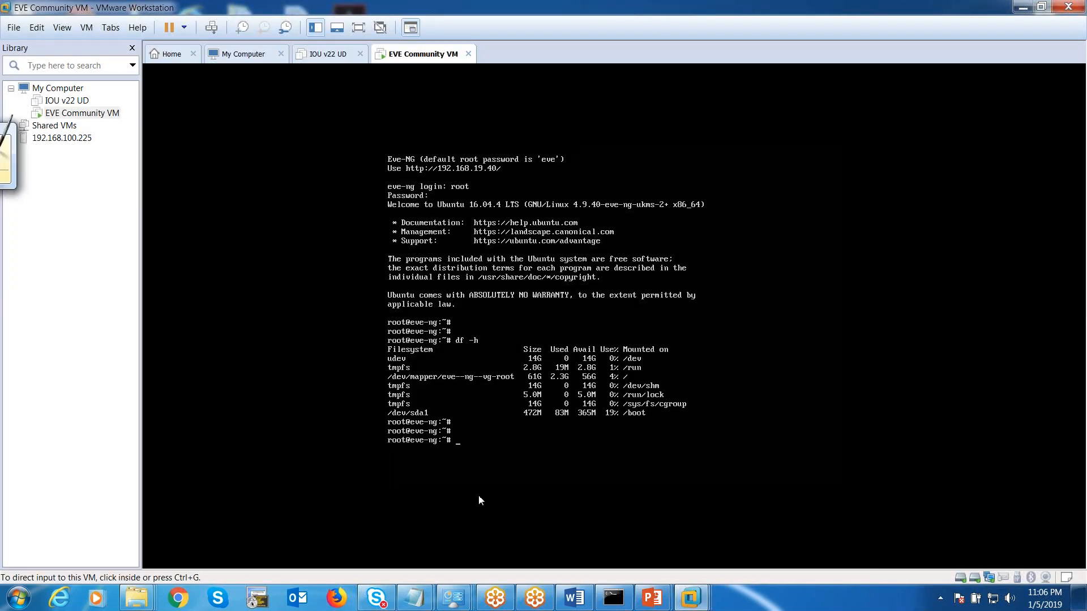
click(527, 493)
key(ctrl+alt)
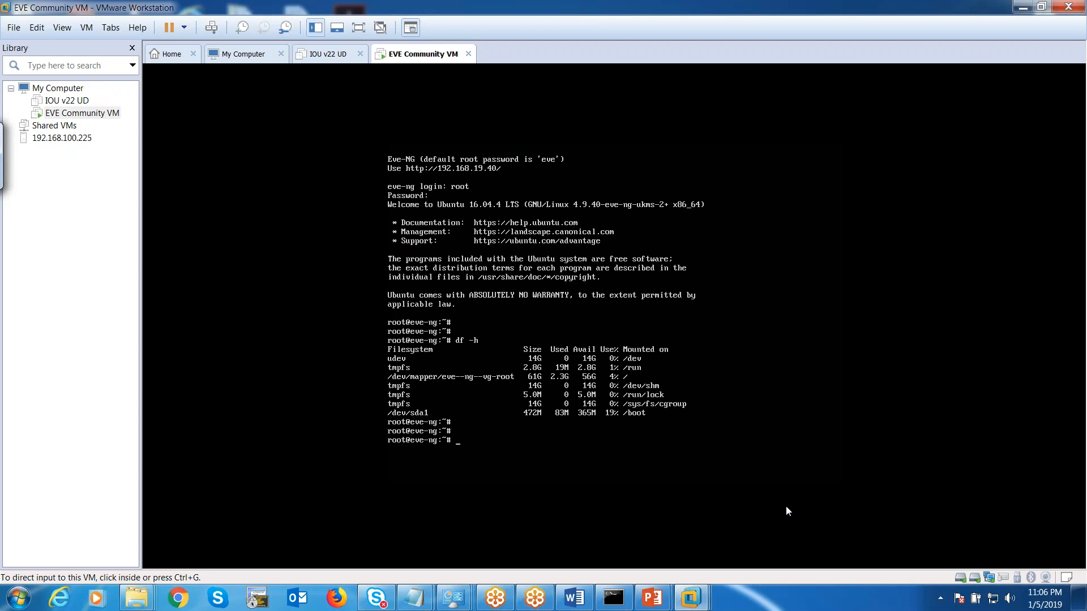
click(337, 598)
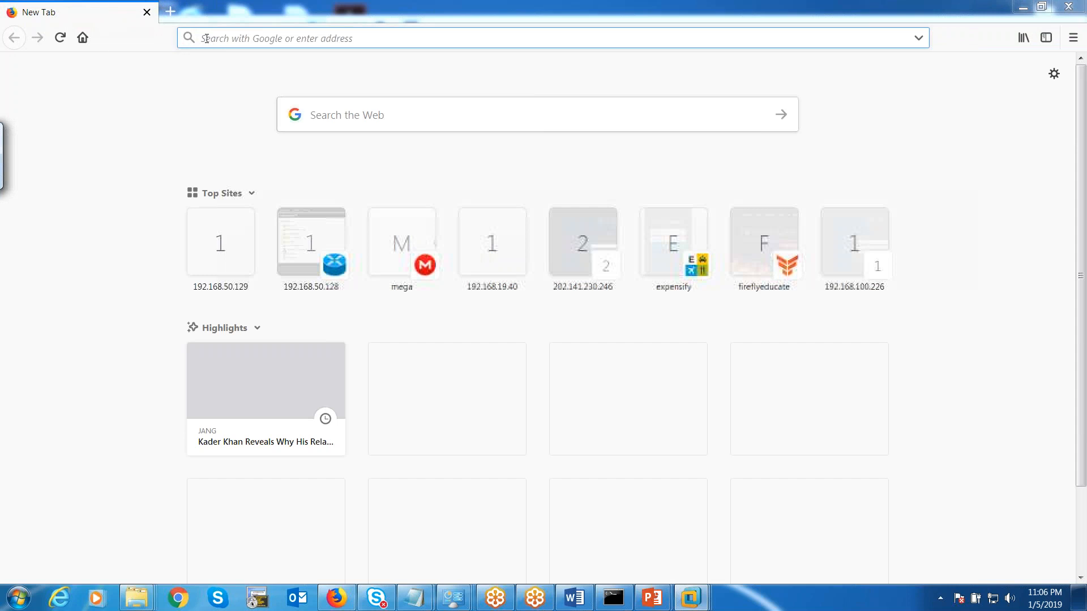
Load 192.168.16.40, correct it to 192.168.19.40, shrink the window, and reload.
text(192.1)
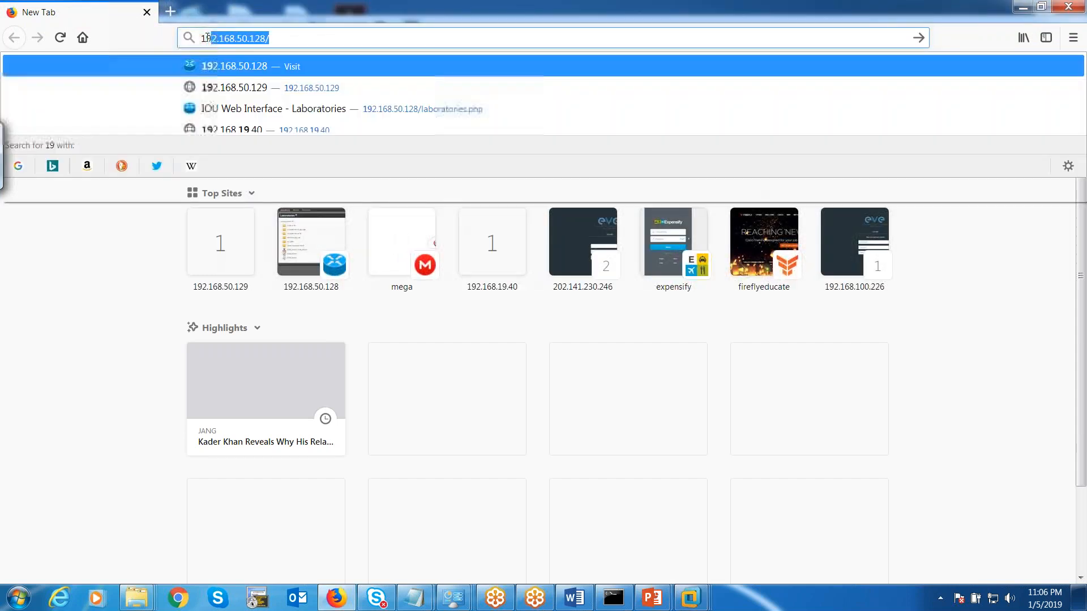
text(68.16)
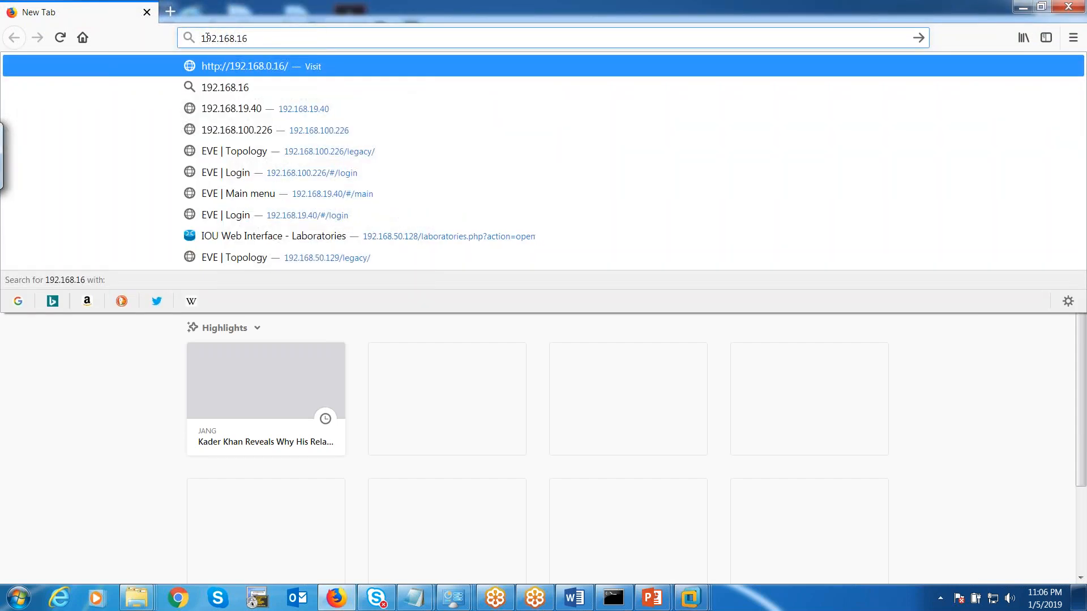
text(.40)
key(Return)
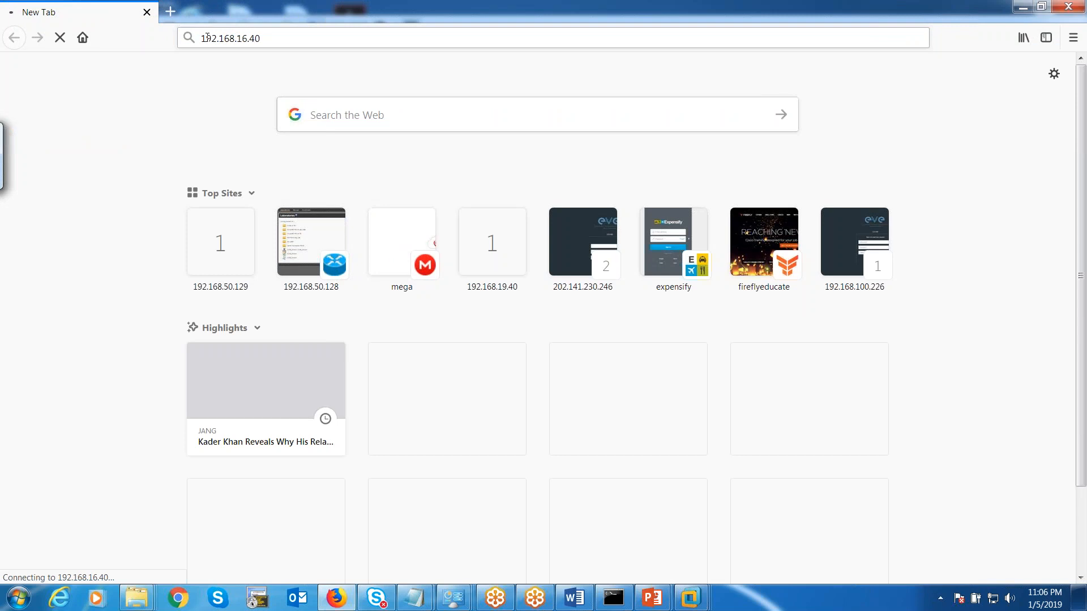
click(289, 39)
key(BackSpace)
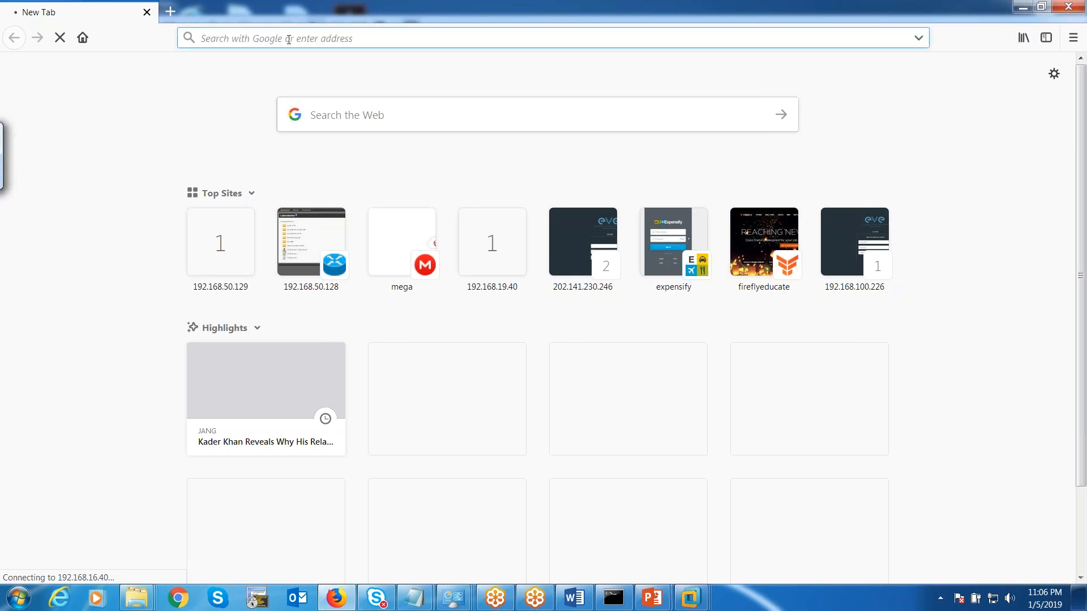
text(1921.)
key(BackSpace)
key(BackSpace)
text(.168.19)
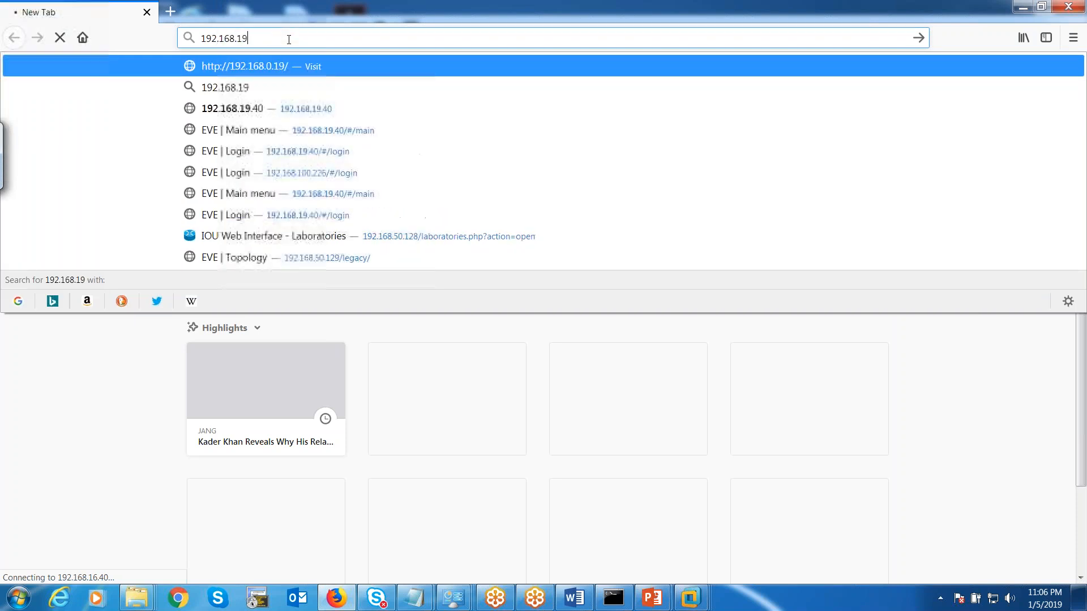
text(.40)
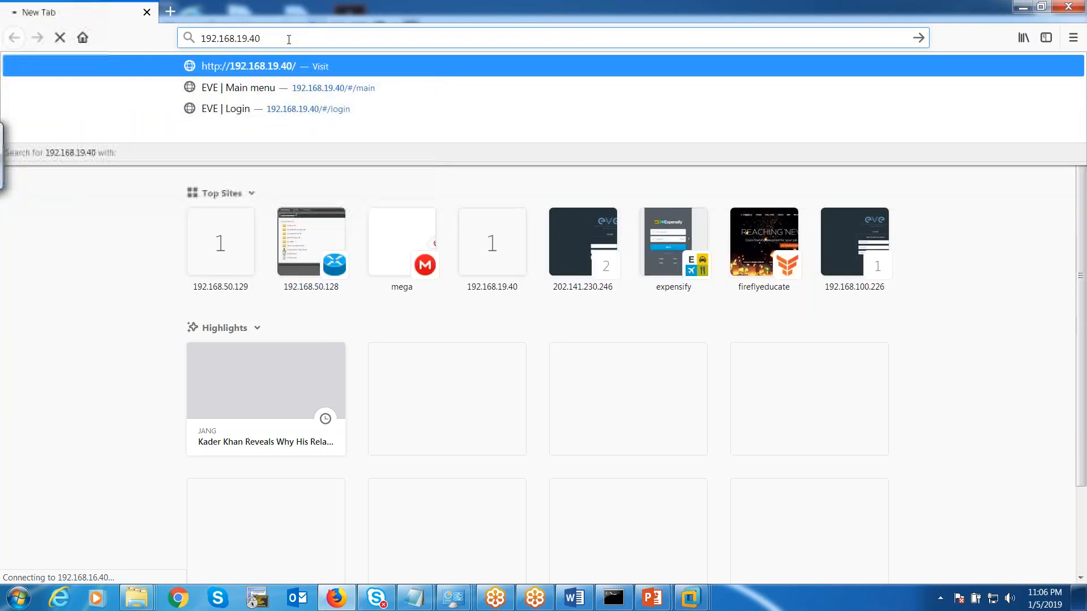
key(Return)
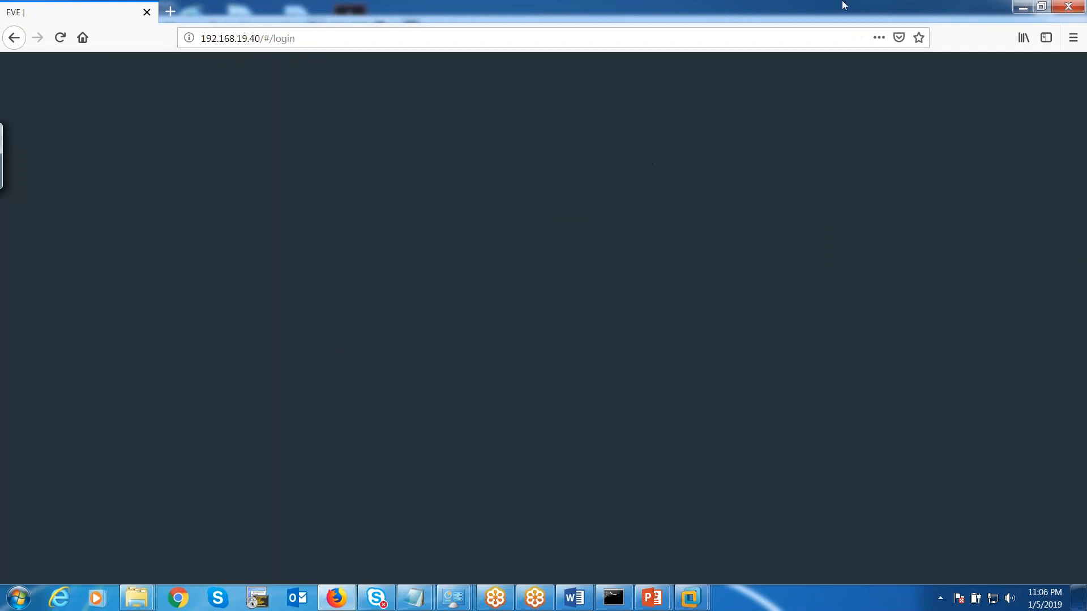
drag(744, 7, 561, 26)
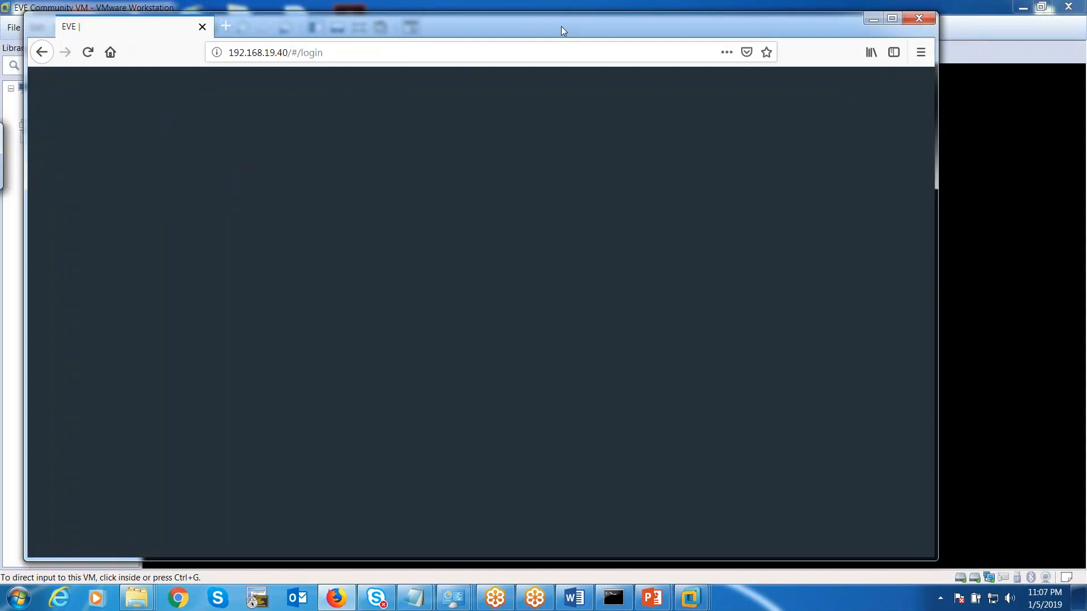
click(88, 52)
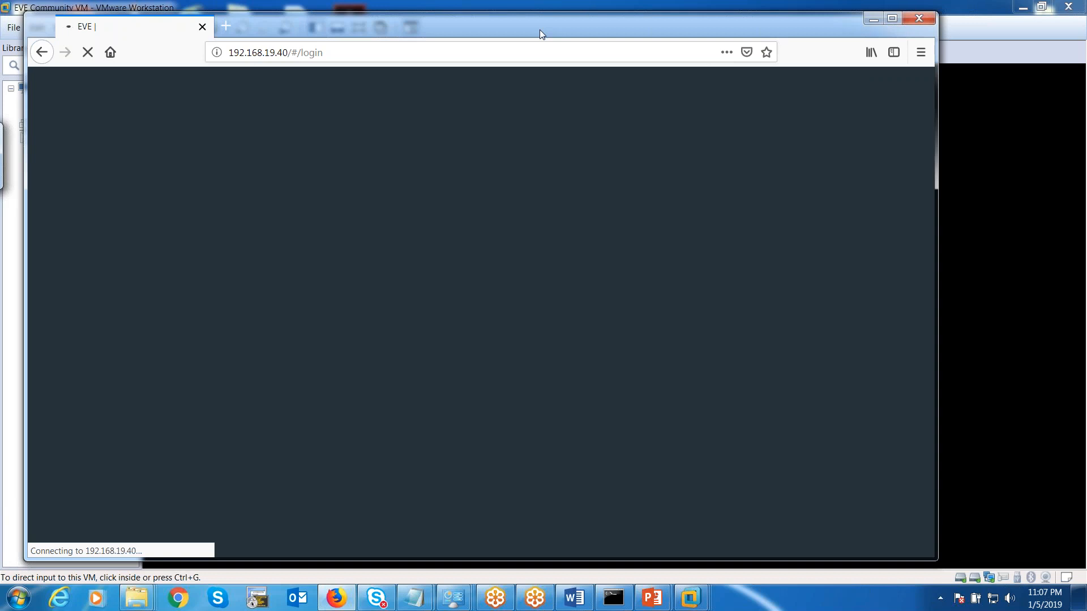
Restart Firefox, retry 192.168.19.40 with a reload, then close Firefox when it stalls.
click(922, 15)
click(341, 602)
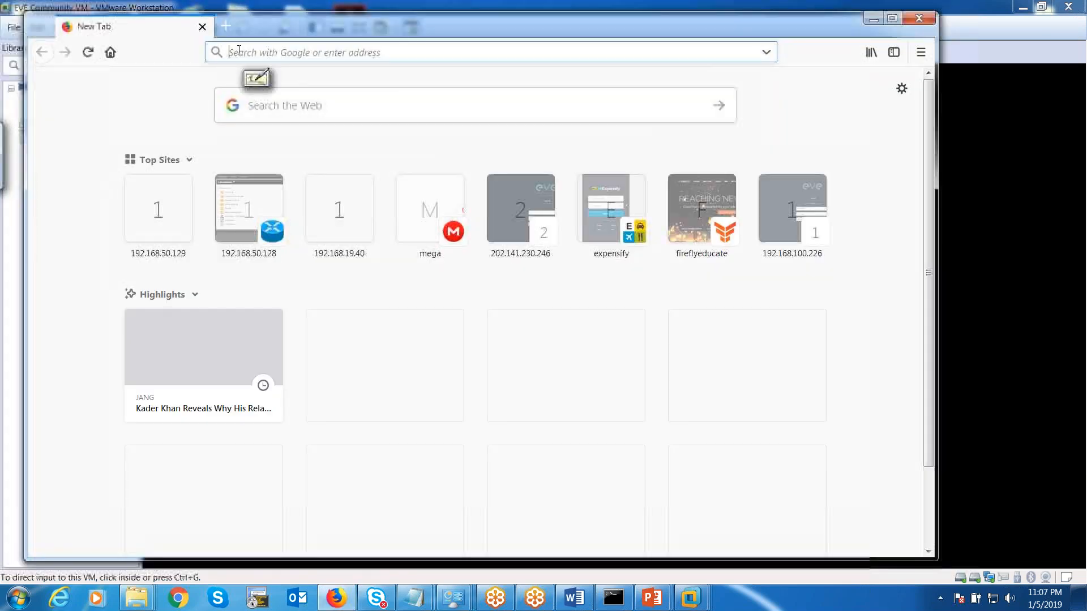
text(192.16)
text(.19.4)
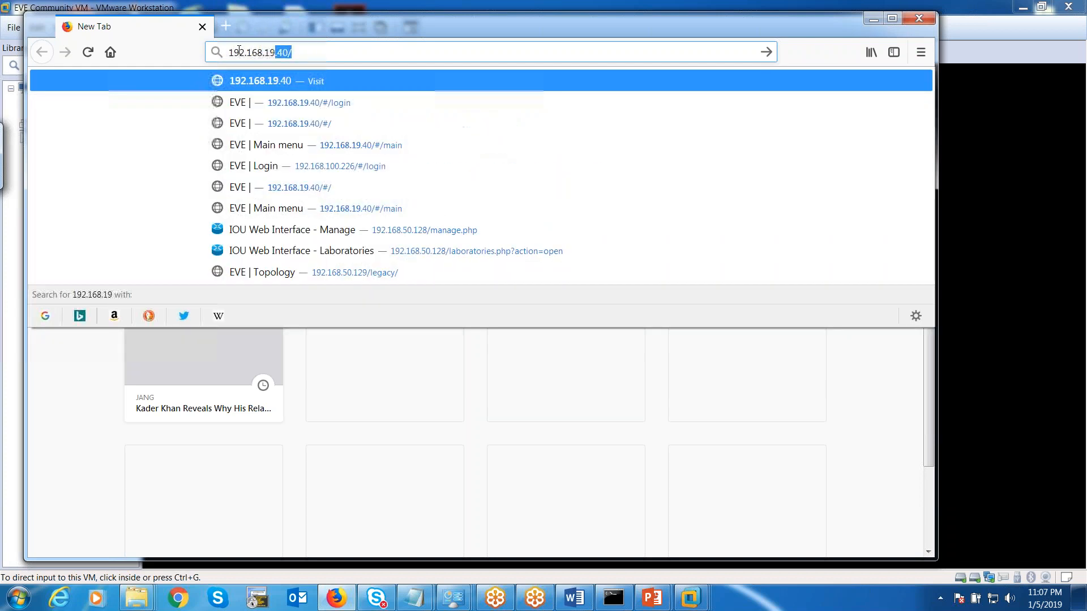
text(0)
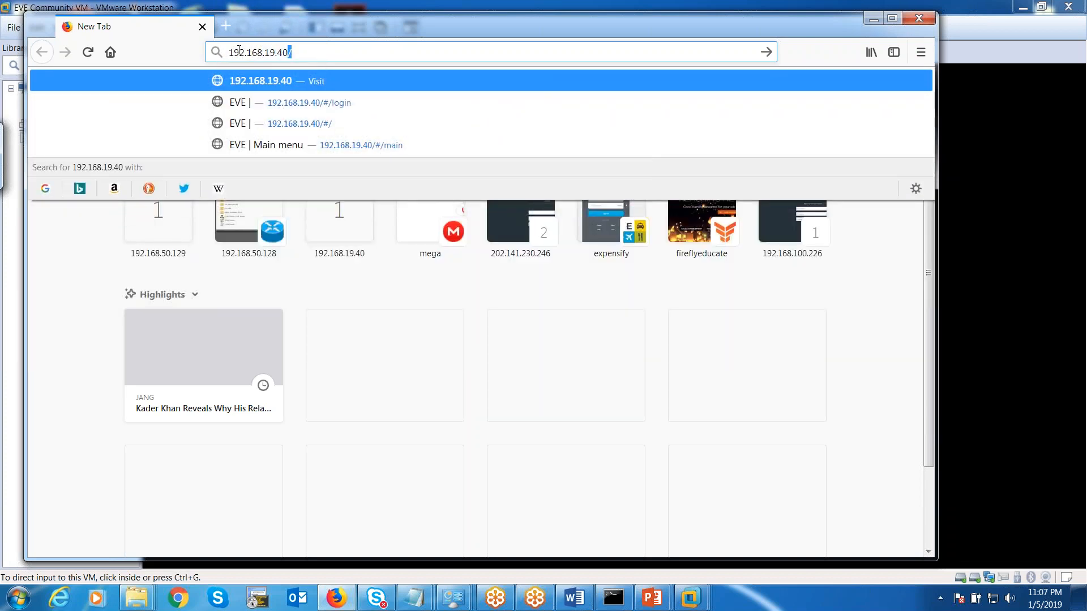
key(Return)
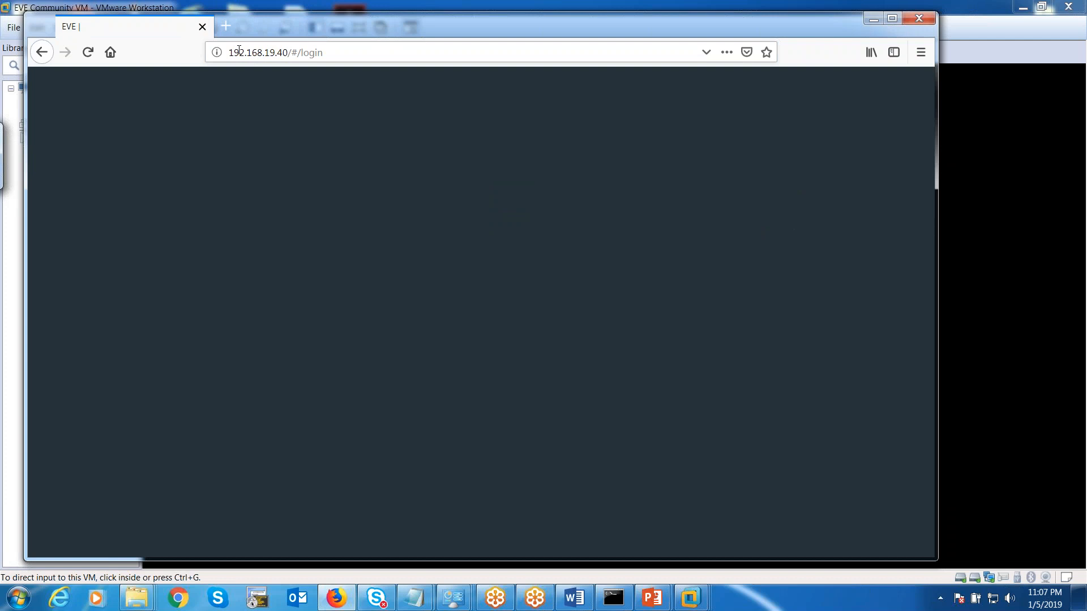
click(89, 52)
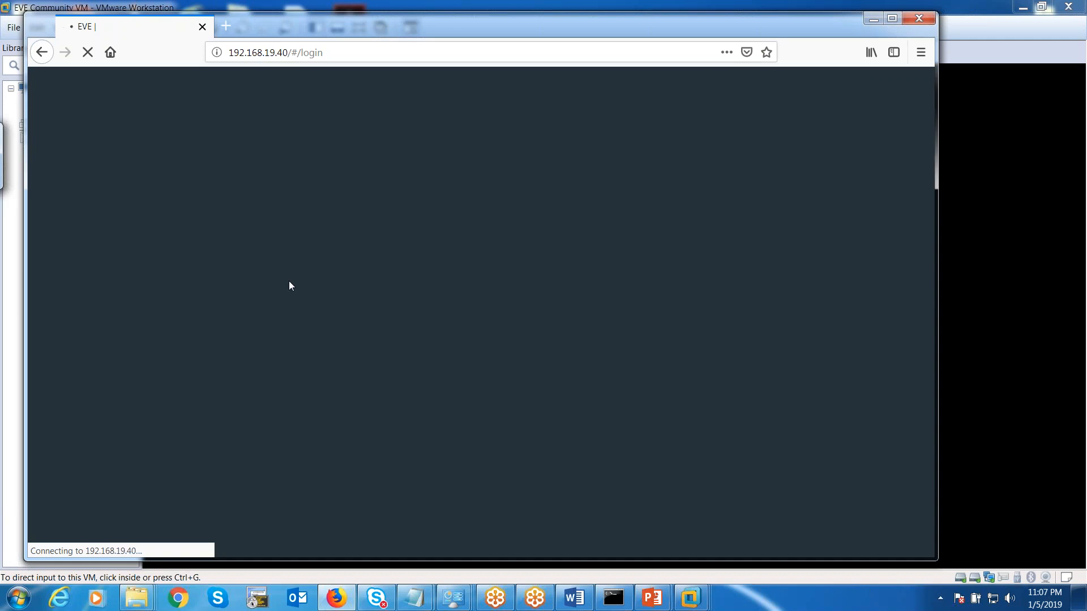
click(922, 18)
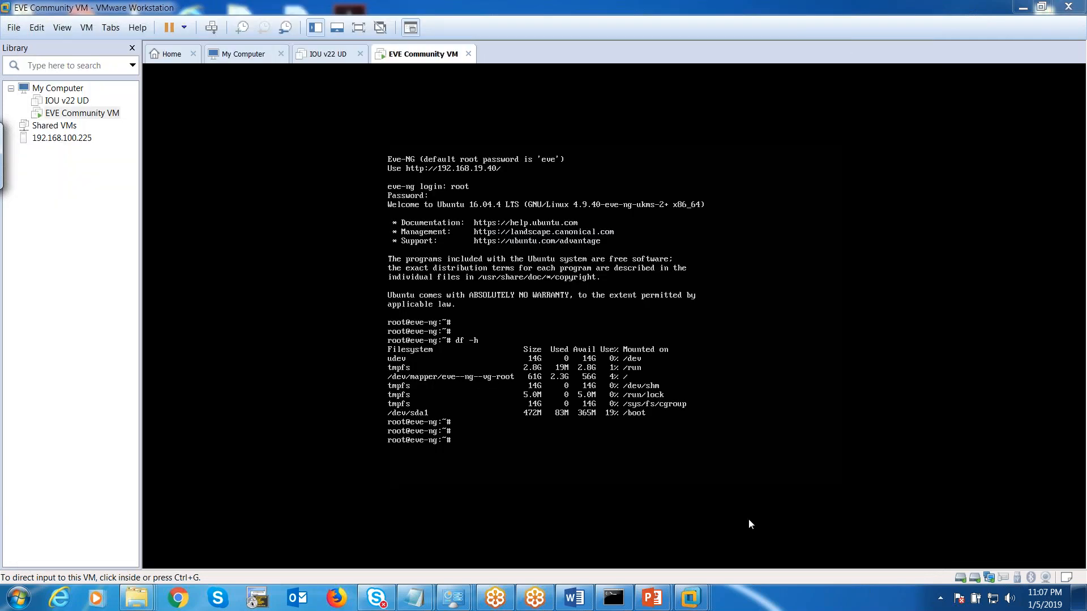
Open the IPv4 properties of the VMnet8 adapter via Network and Sharing Center.
click(993, 598)
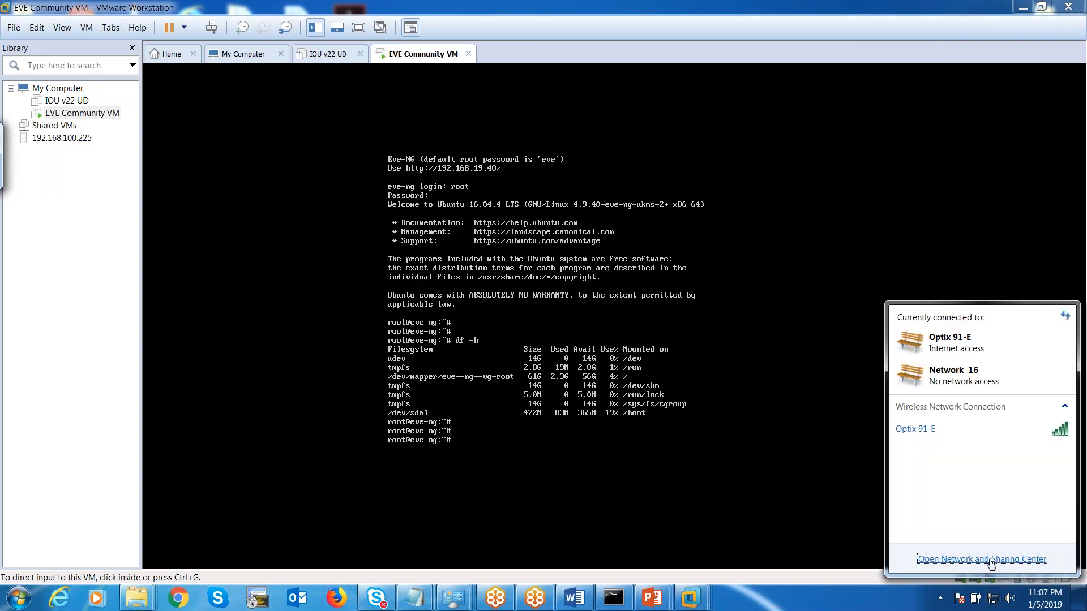
click(989, 560)
click(244, 214)
right_click(599, 391)
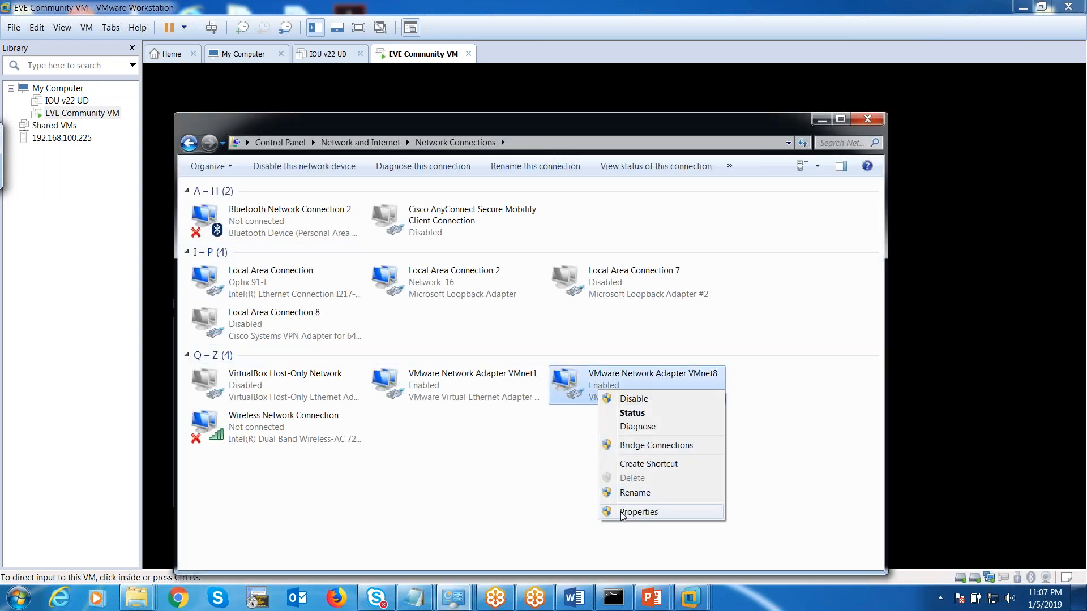
click(638, 512)
click(320, 336)
click(412, 390)
Set static IP 192.168.19.10 with mask 255.255.255.0, confirm, and close Network Connections.
click(242, 326)
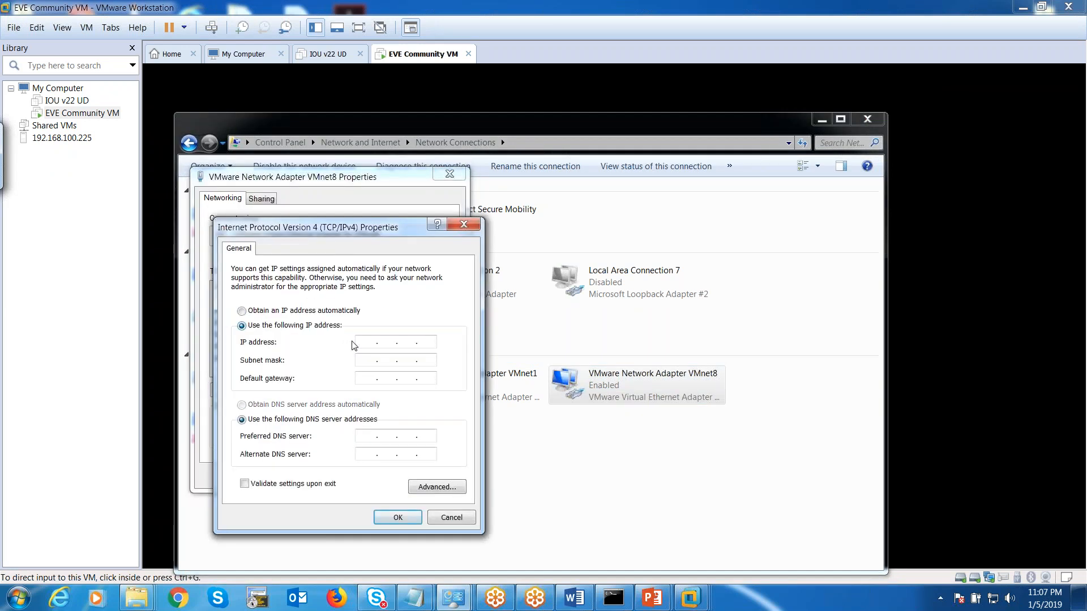
click(365, 339)
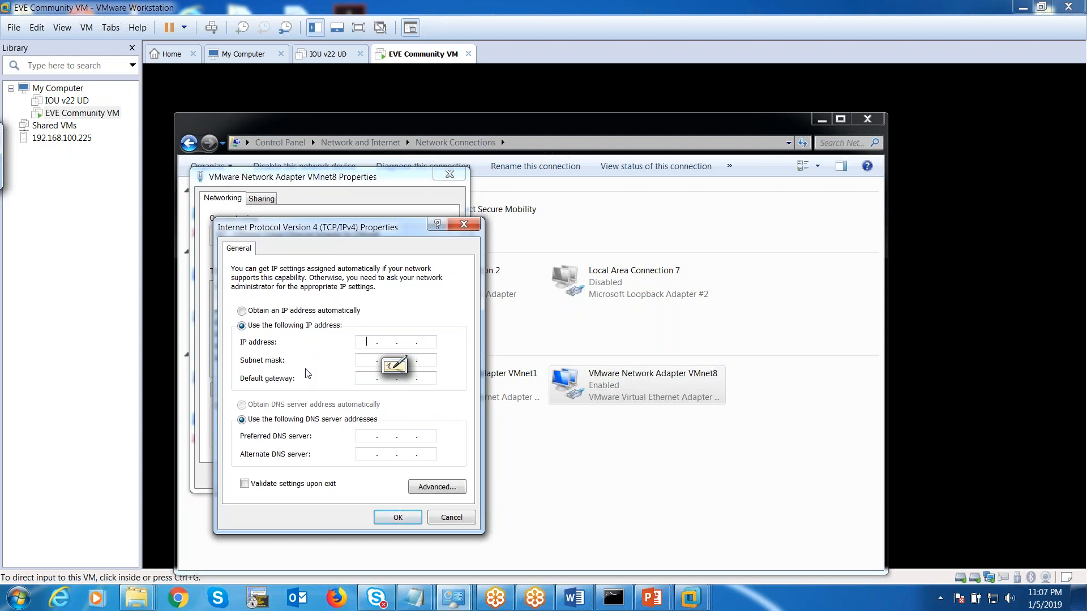
text(192167)
key(BackSpace)
key(BackSpace)
text(68 . .)
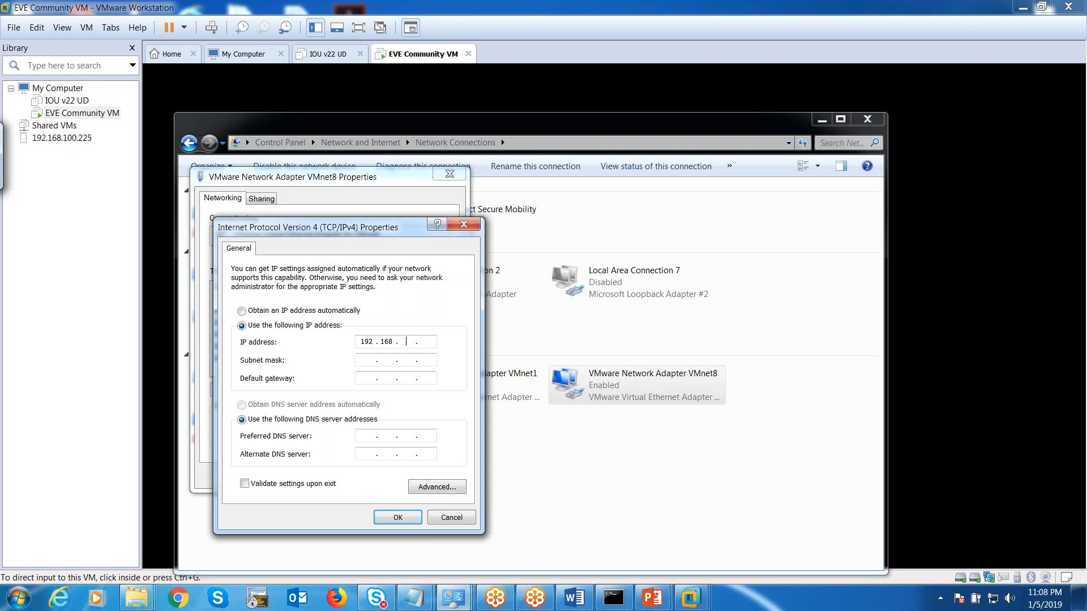
text(19 . 10)
click(365, 360)
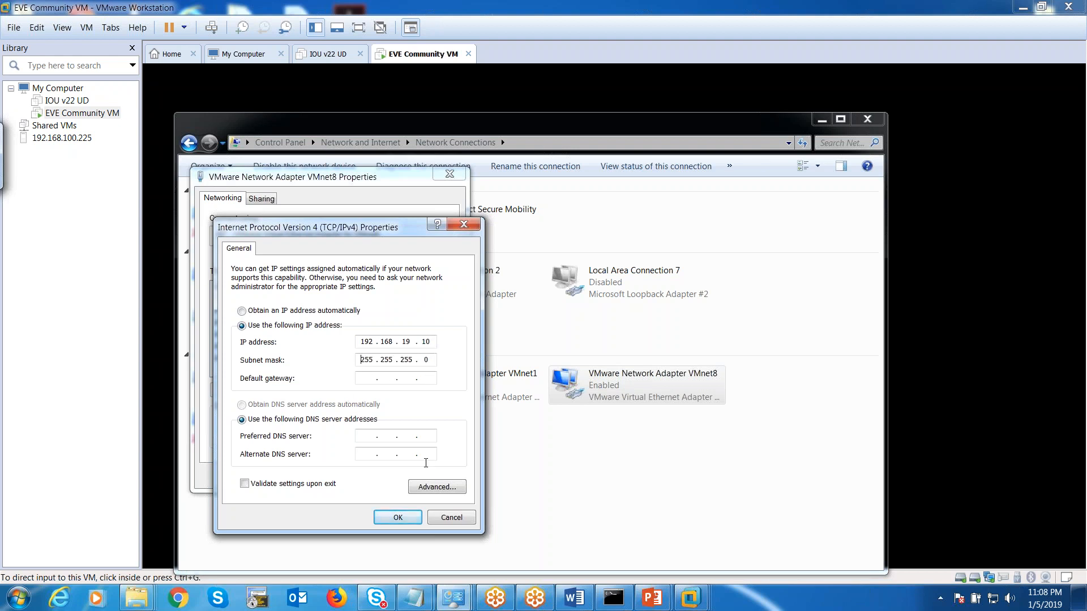
click(397, 518)
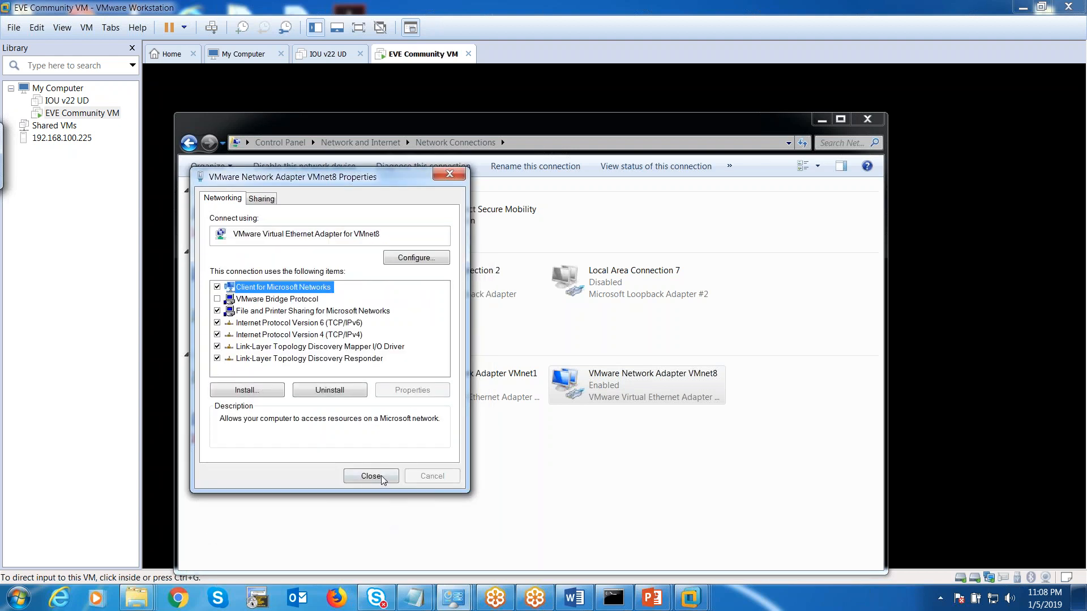
click(371, 476)
click(862, 119)
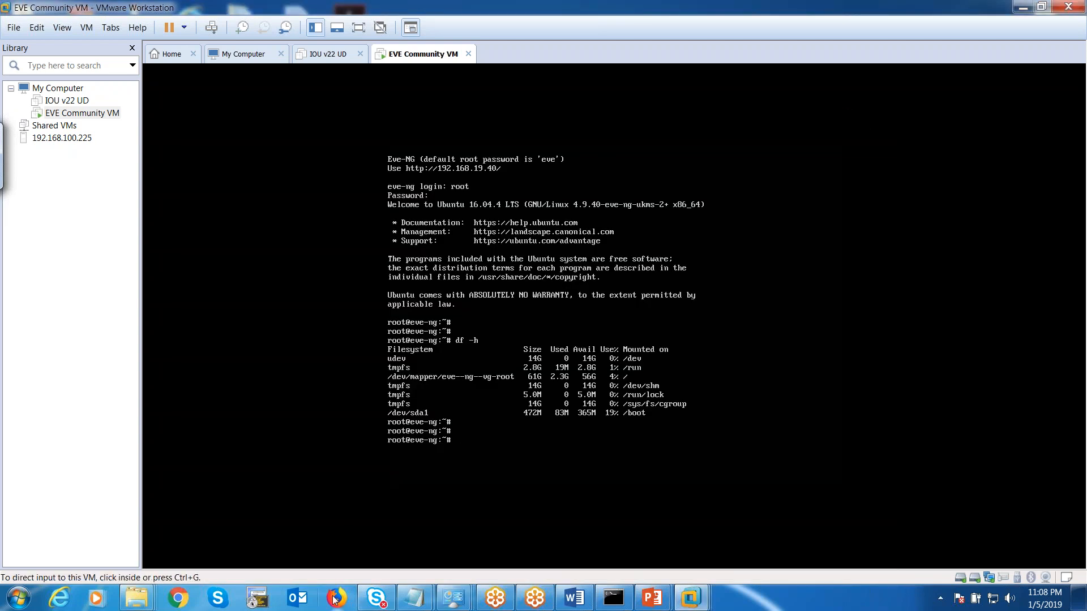
Open Firefox, load 192.168.19.40, and shrink the browser window.
click(336, 599)
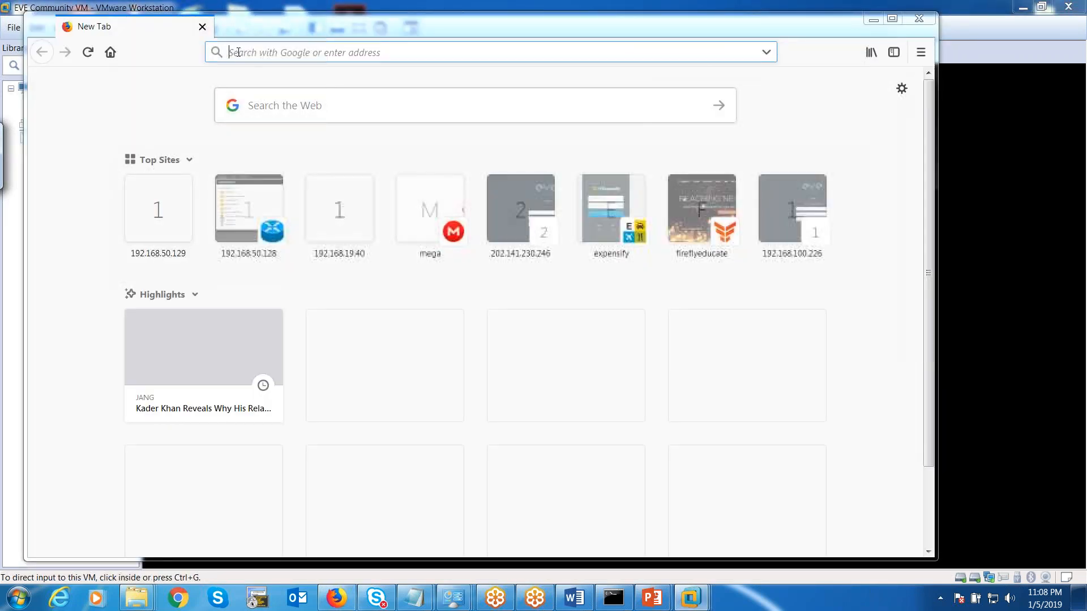
text(192.168.19.40)
key(Return)
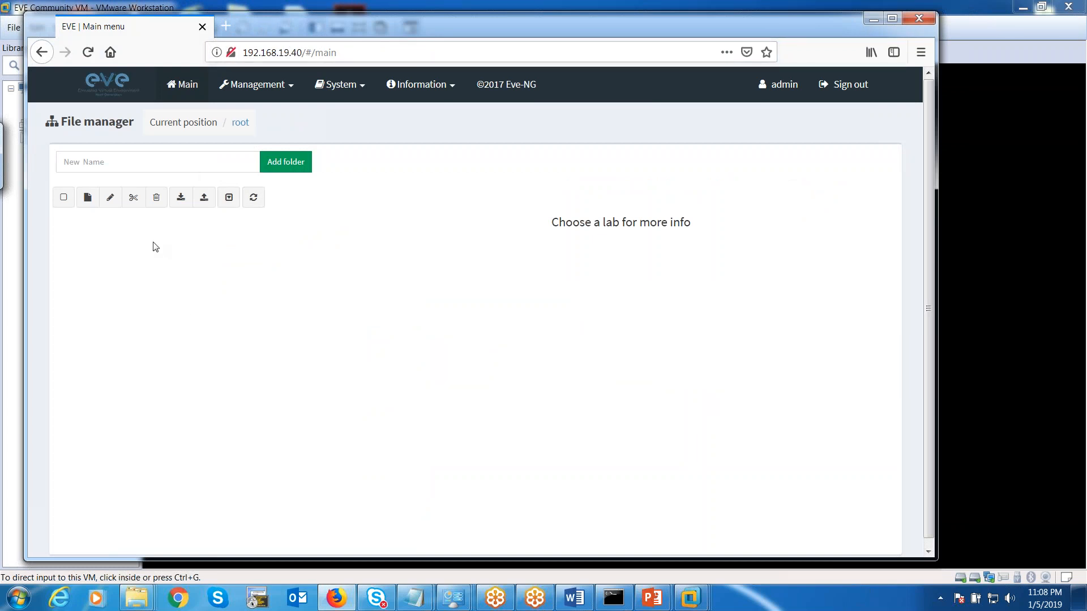
drag(453, 25, 494, 114)
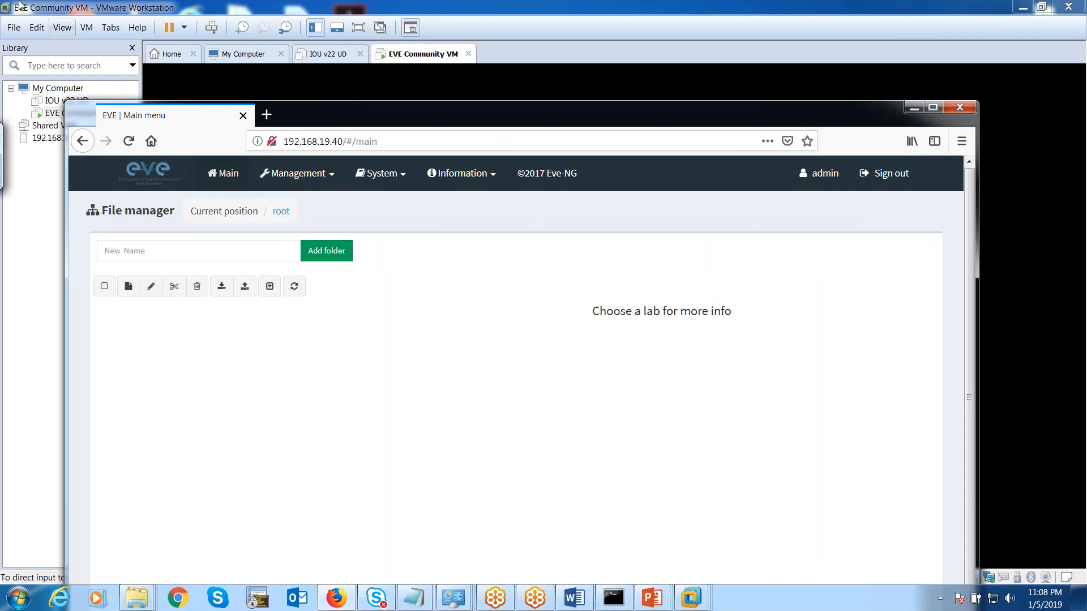
Check VMnet8's NAT subnet 192.168.50.0 in the Virtual Network Editor, then close it.
click(38, 28)
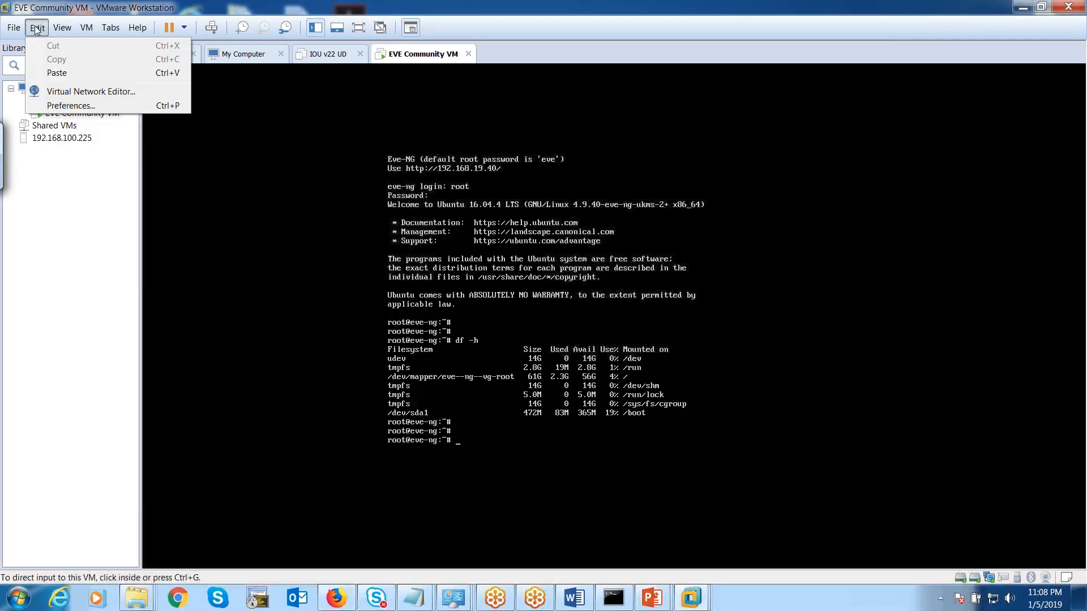
click(61, 86)
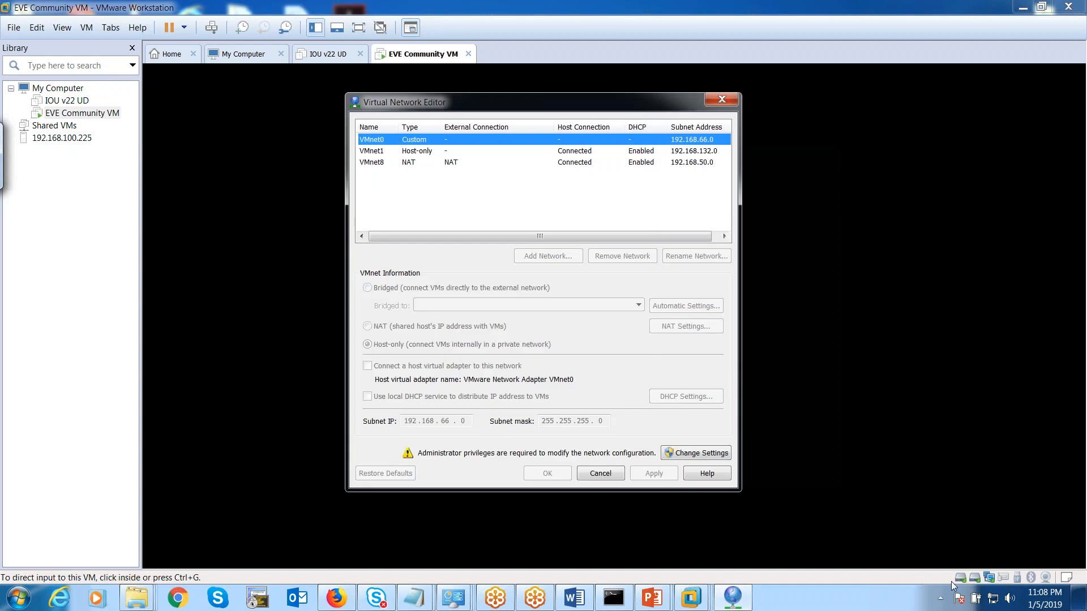
mouse_move(995, 605)
click(416, 165)
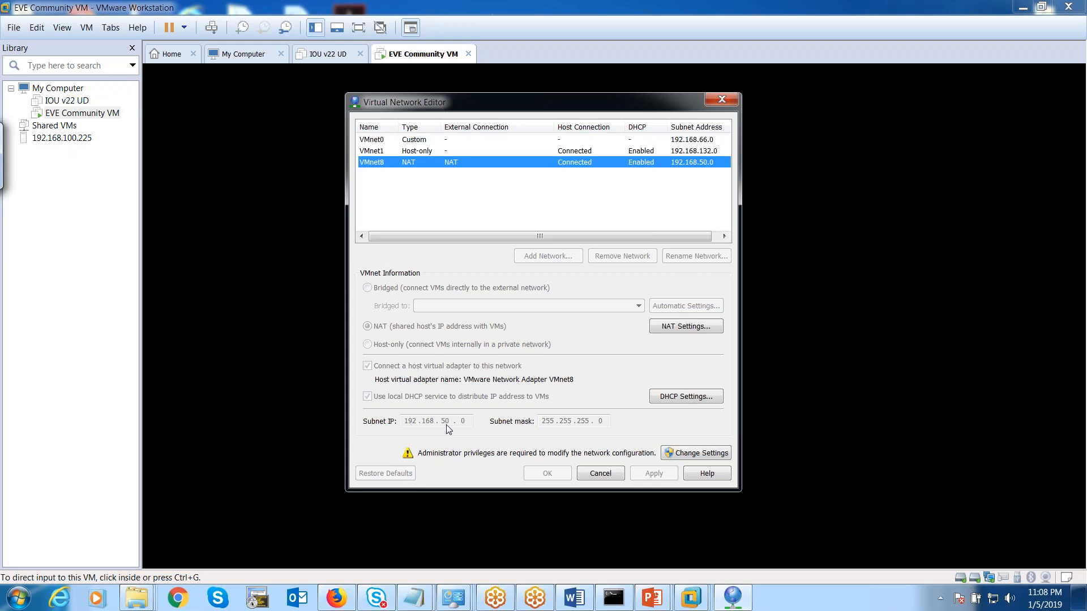
click(721, 100)
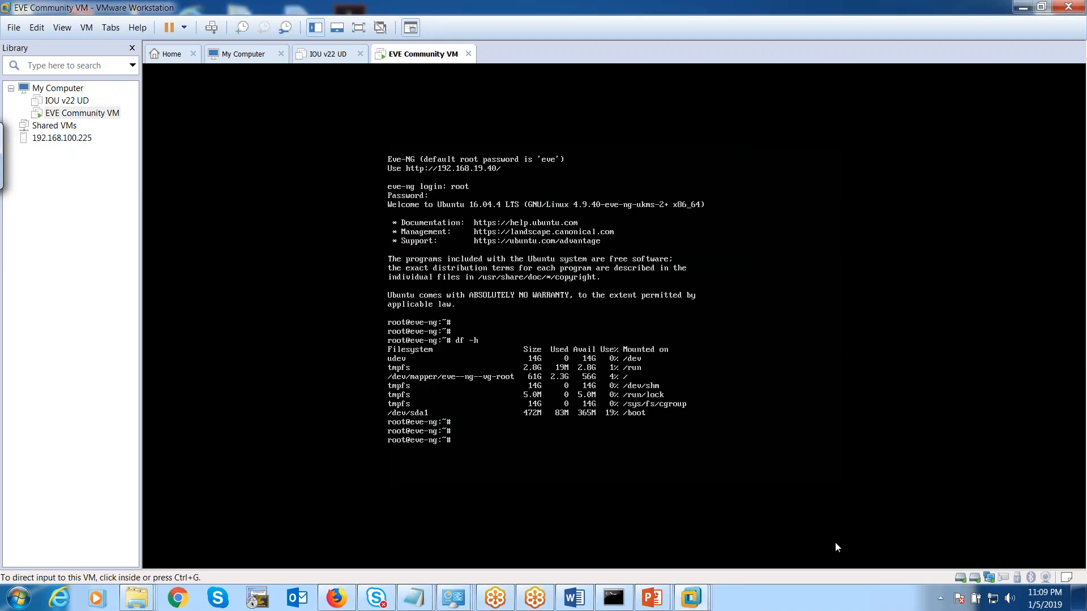
Check the tray network status and return Firefox with the EVE-NG File manager to the front.
mouse_move(993, 599)
click(346, 604)
Maximize the browser and add a new lab named 'Basic ASA Lab' from the File manager.
drag(534, 46, 478, 1)
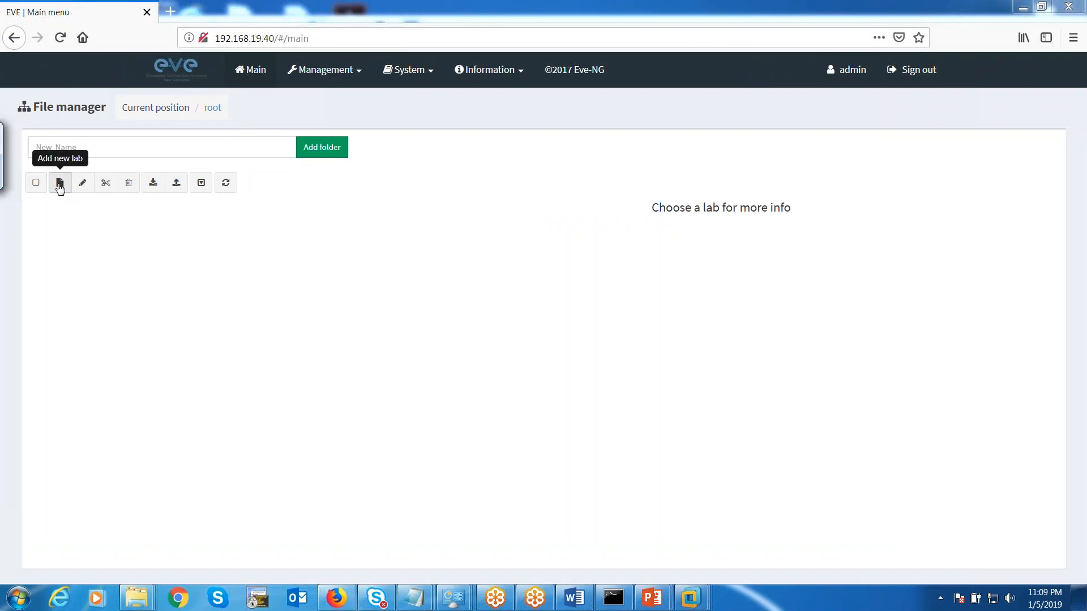
click(60, 184)
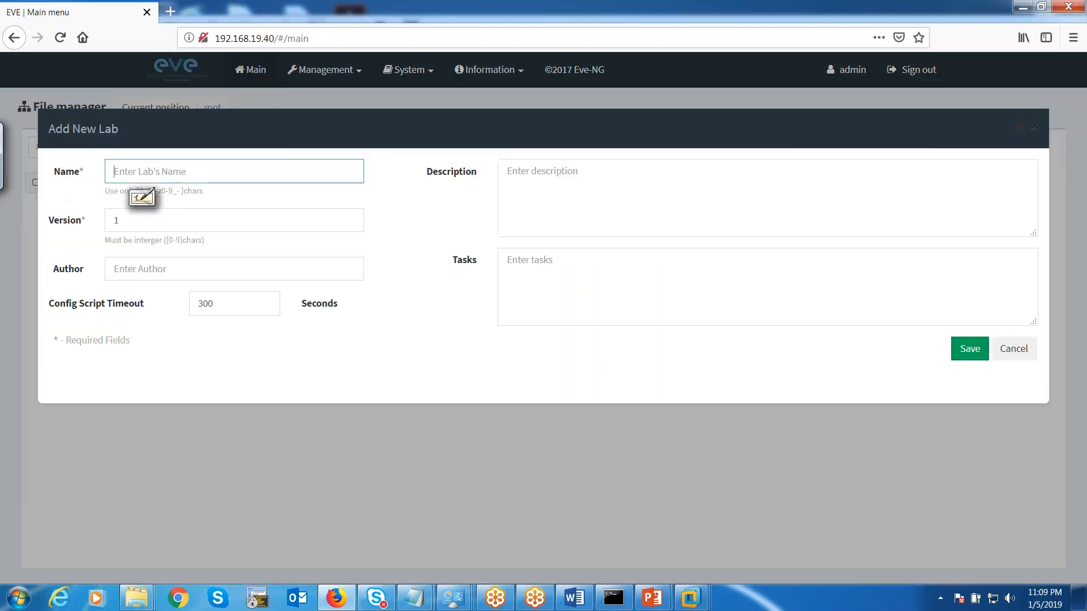
click(132, 170)
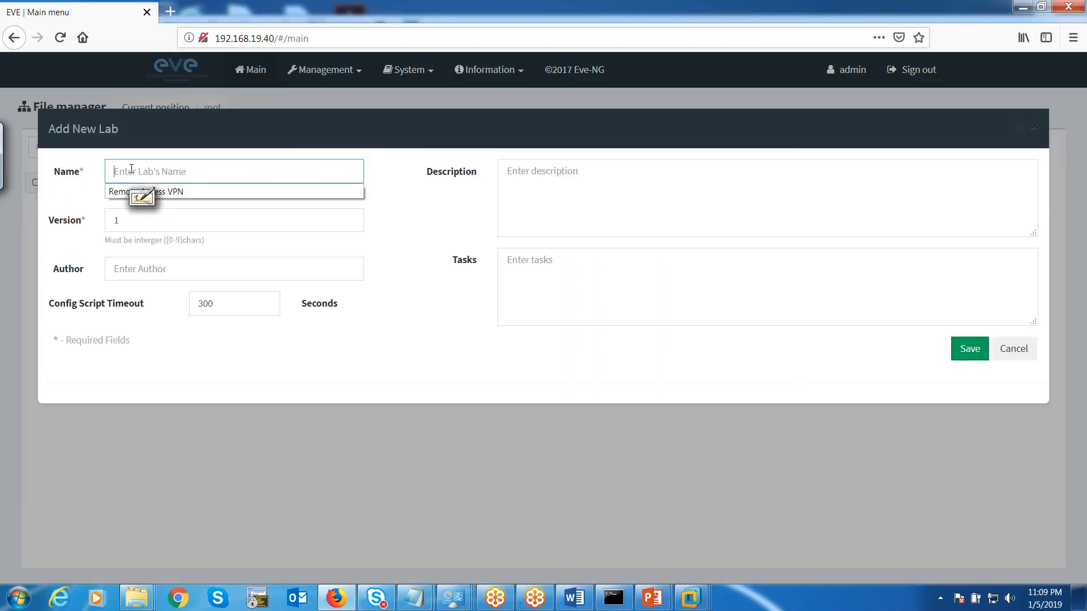
text(Basic ASA Lab)
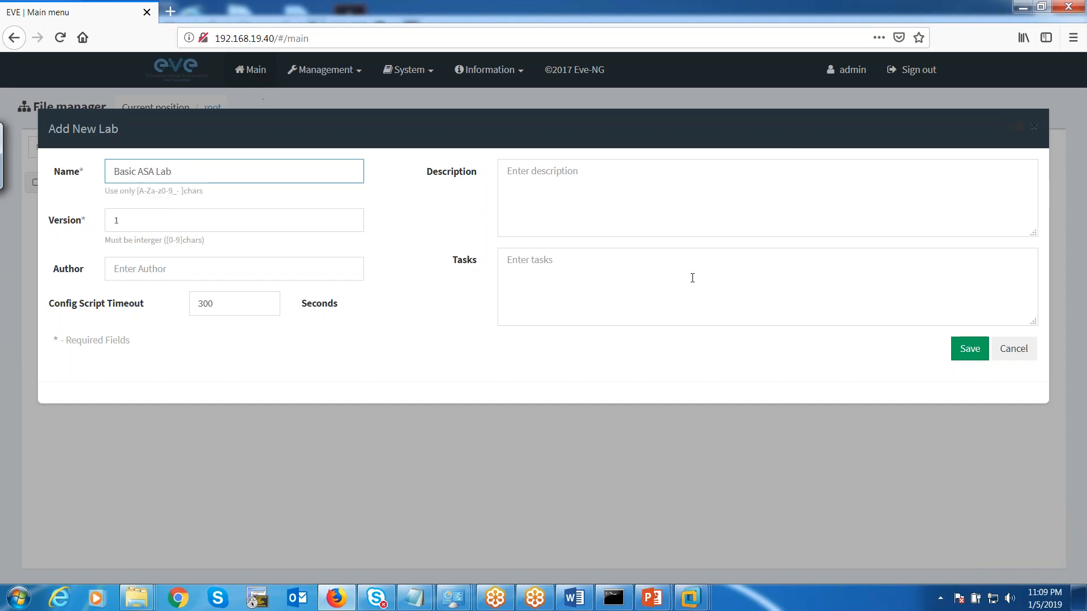
click(969, 349)
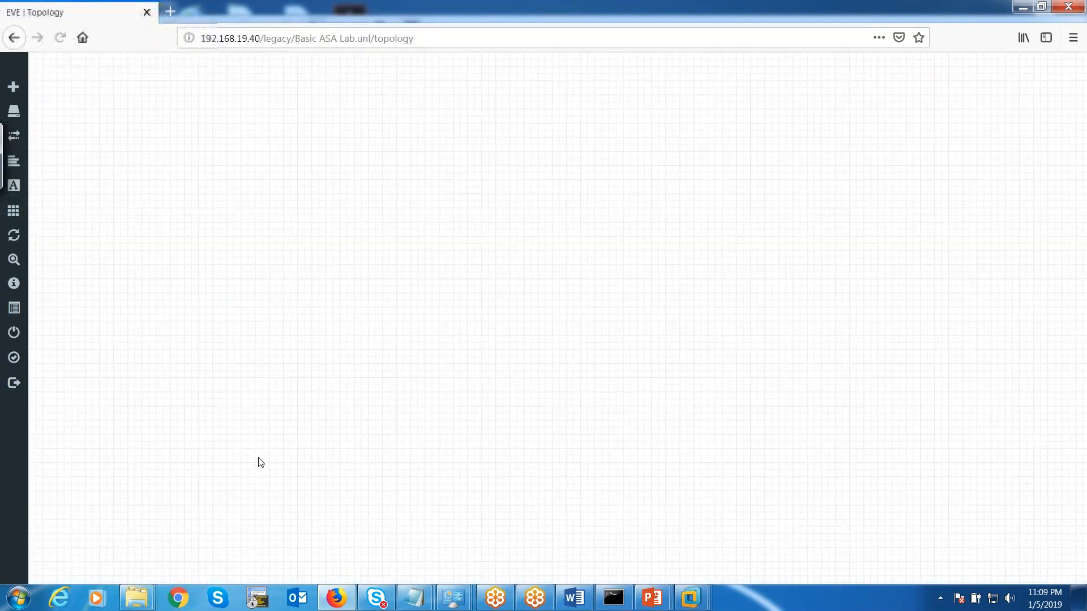